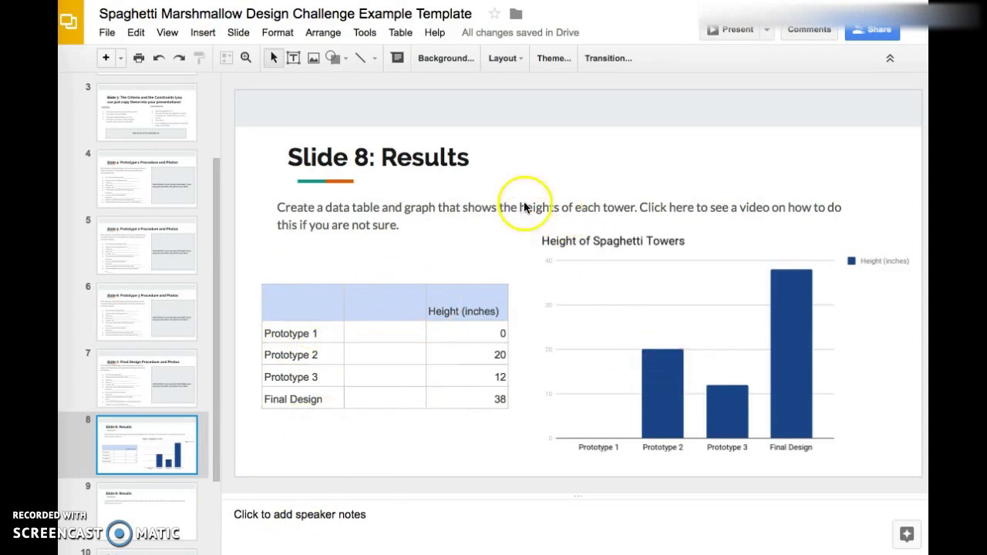
Add a column chart to the empty Results slide and shrink it to sit right of the instructions
left_click(132, 515)
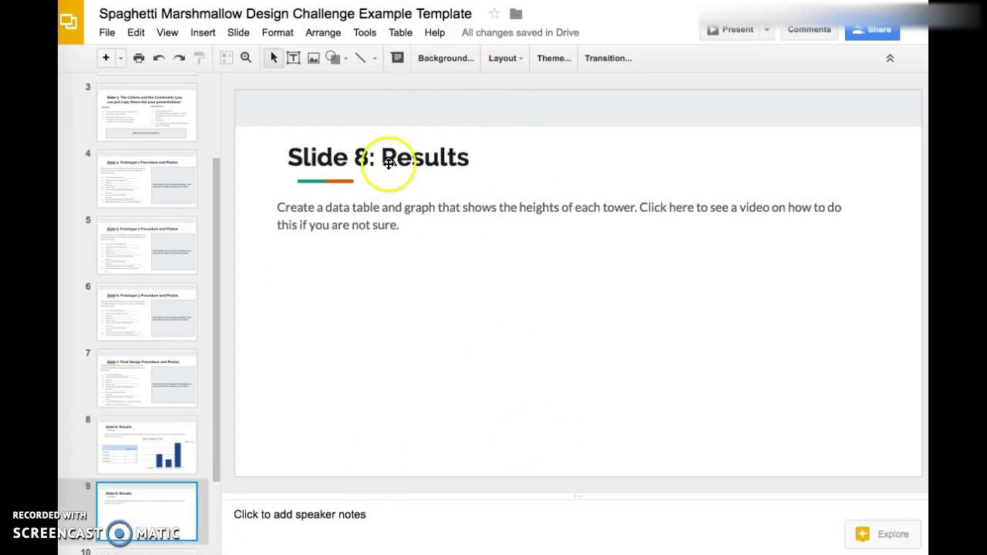
left_click(200, 39)
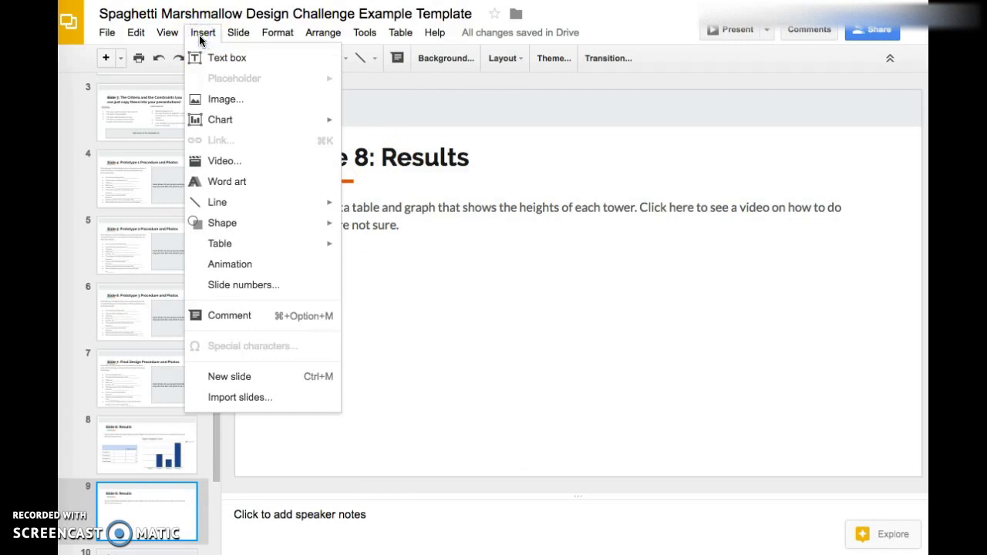
mouse_move(228, 127)
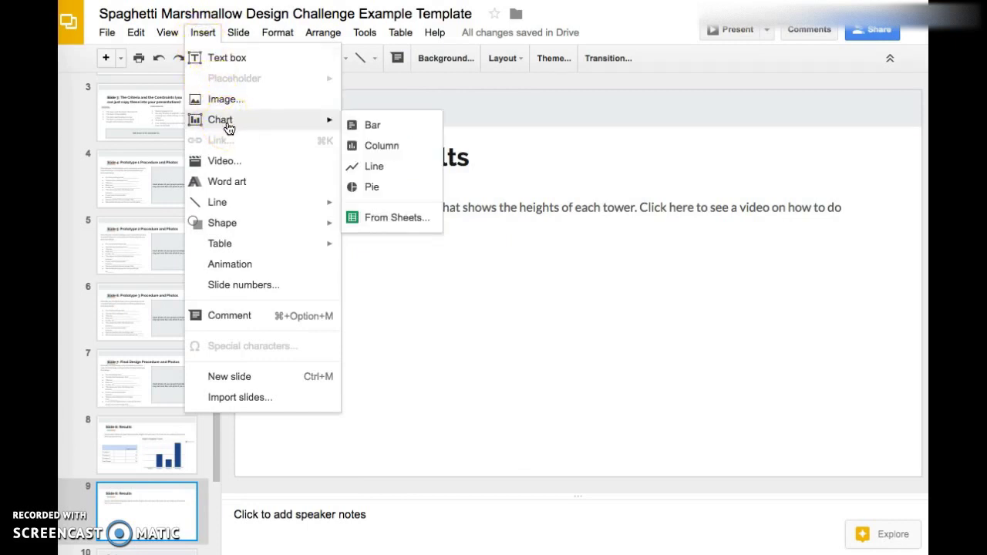
left_click(368, 150)
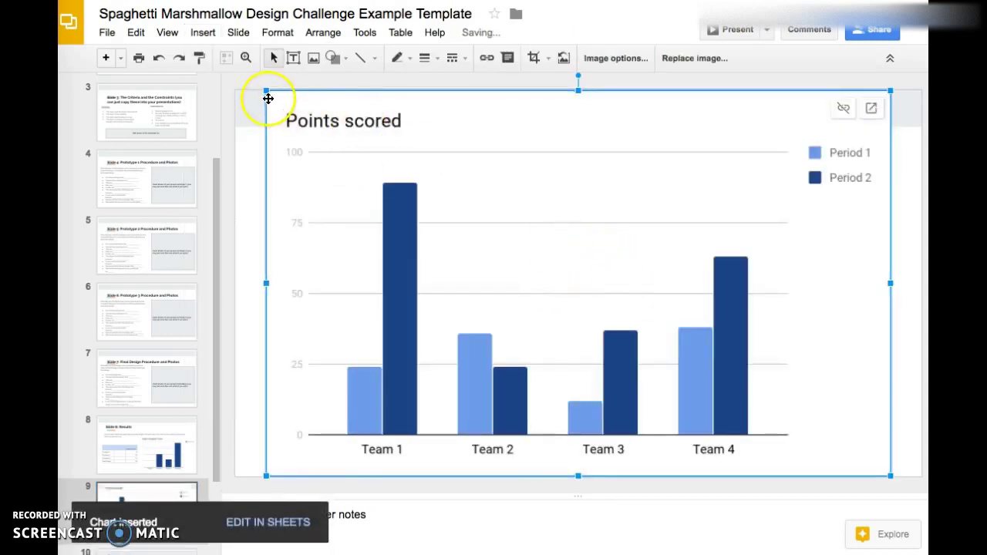
left_click_drag(268, 98, 433, 267)
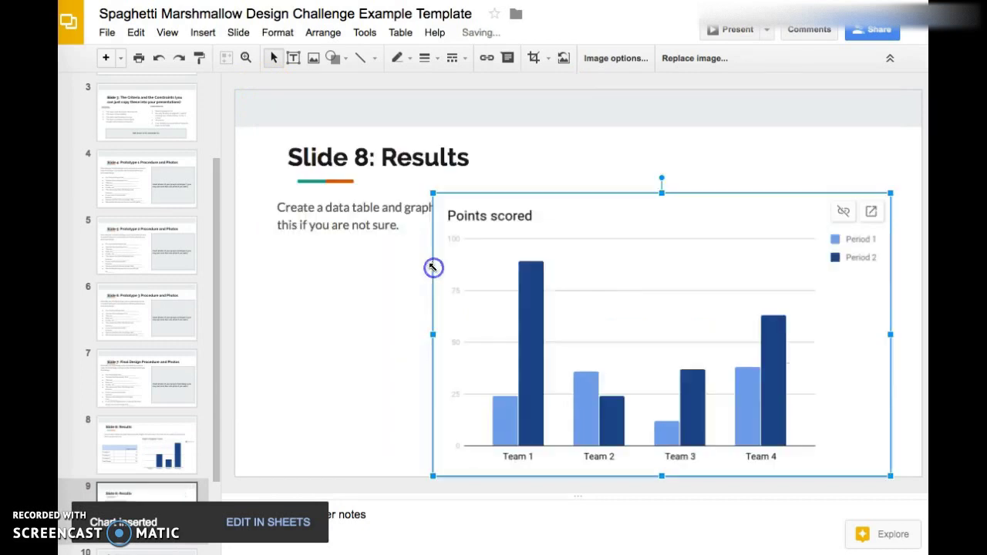
left_click_drag(432, 192, 492, 232)
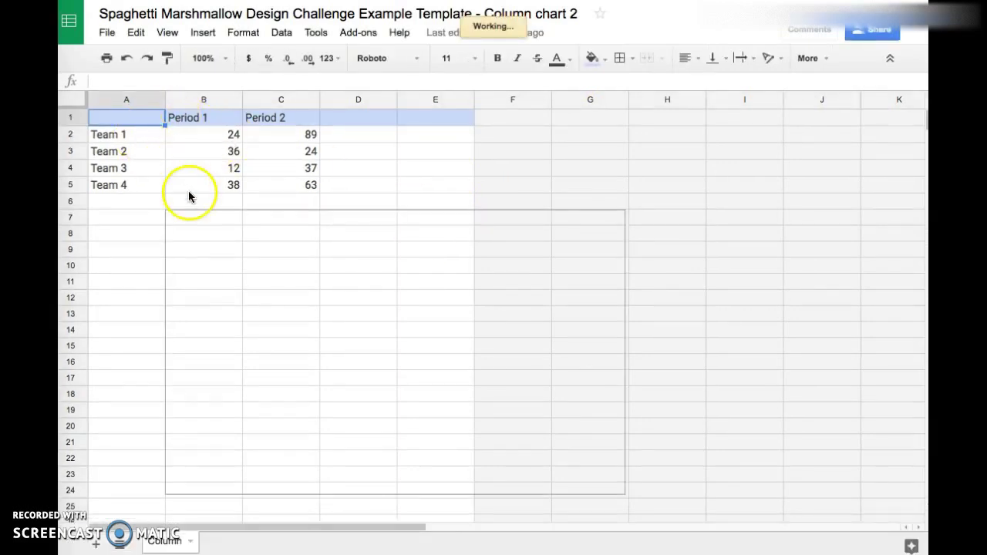
Replace Team 1 in cell A2 with Prototype 1
left_click(112, 134)
left_click(196, 149)
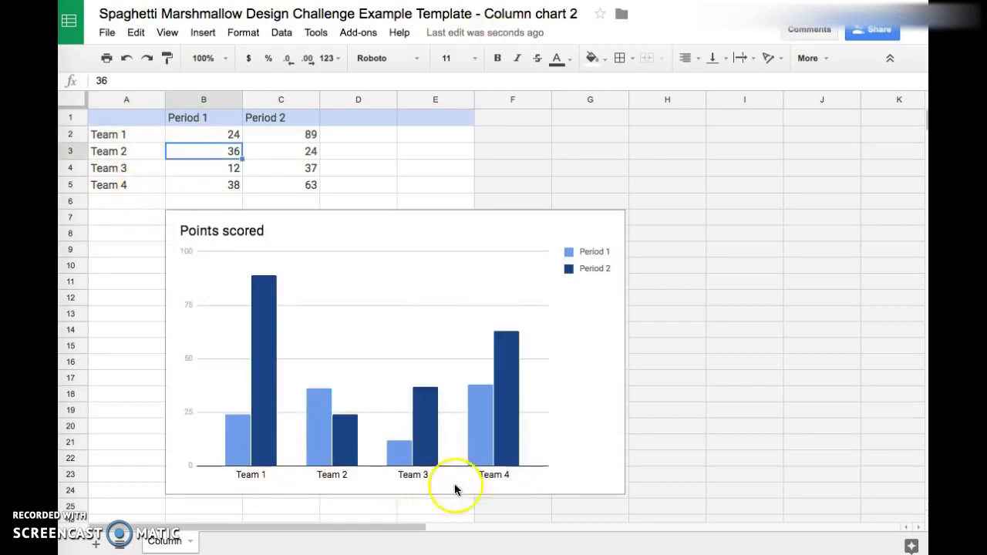
left_click(128, 136)
double_click(121, 134)
key("ctrl+a")
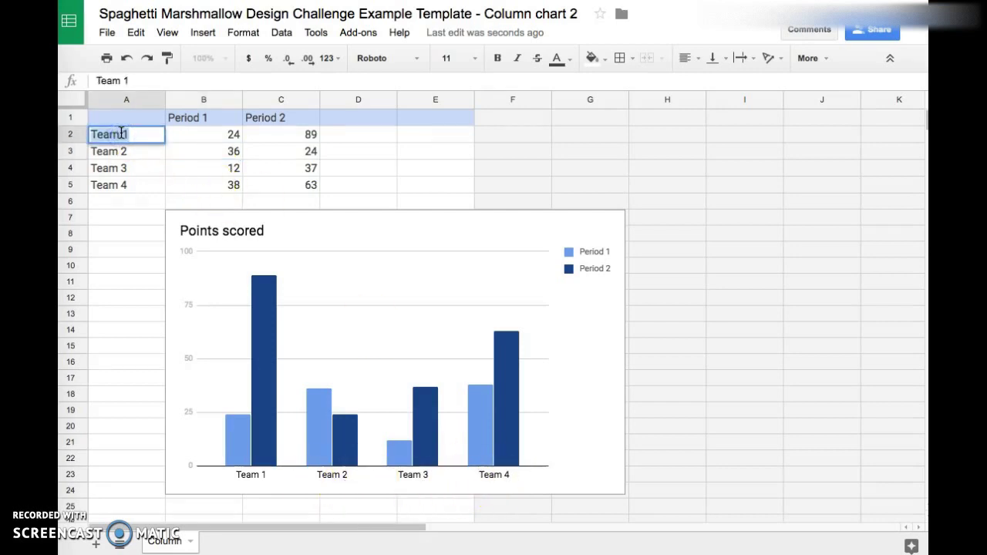
type("Prot")
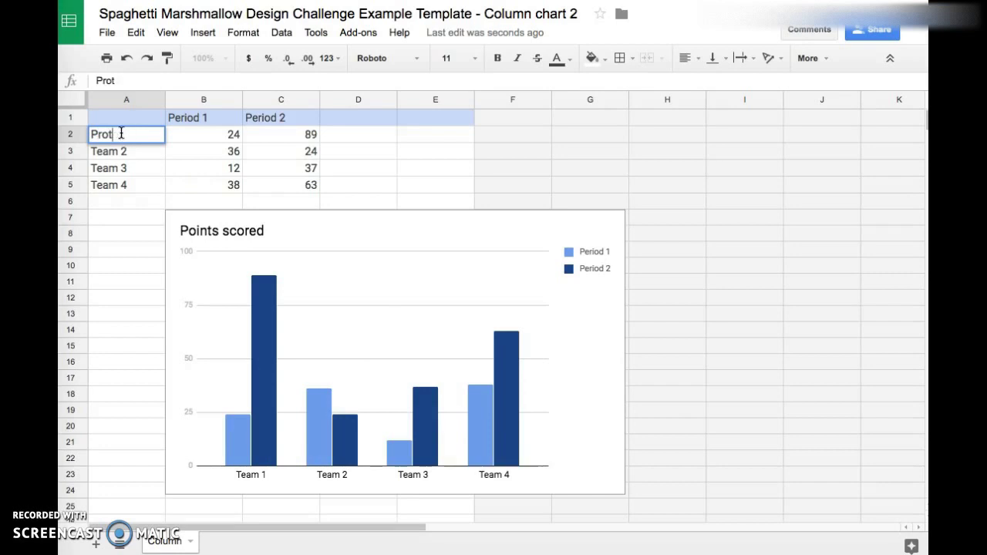
type("oyptype 1")
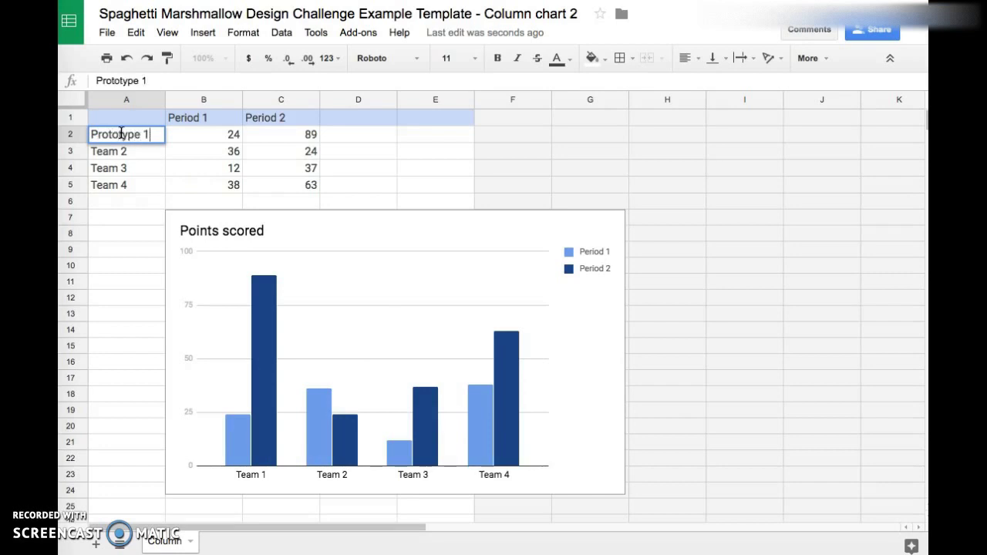
key("Return")
Label cell A3 as Prototype 2
type("Prototype 1")
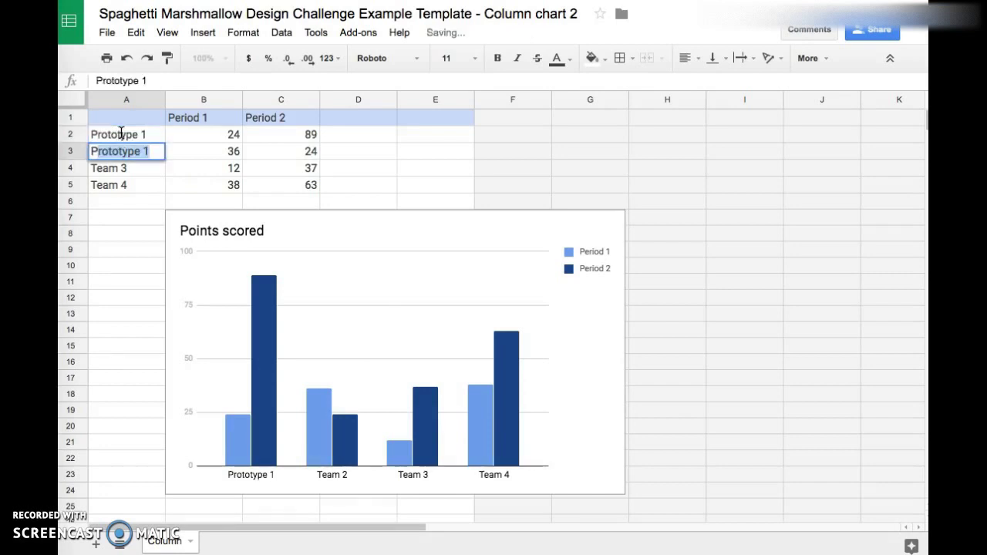
key("Tab")
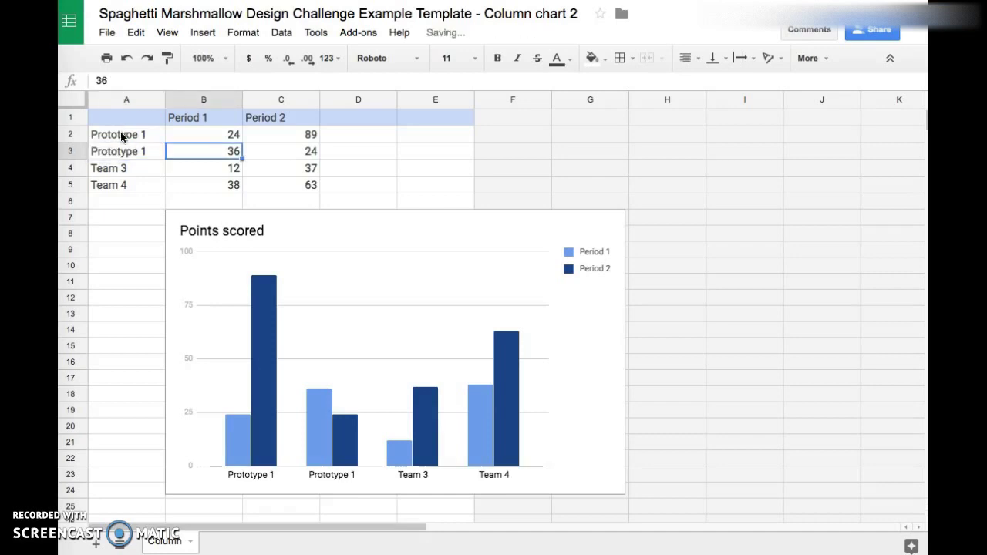
double_click(131, 152)
key("BackSpace")
key("BackSpace")
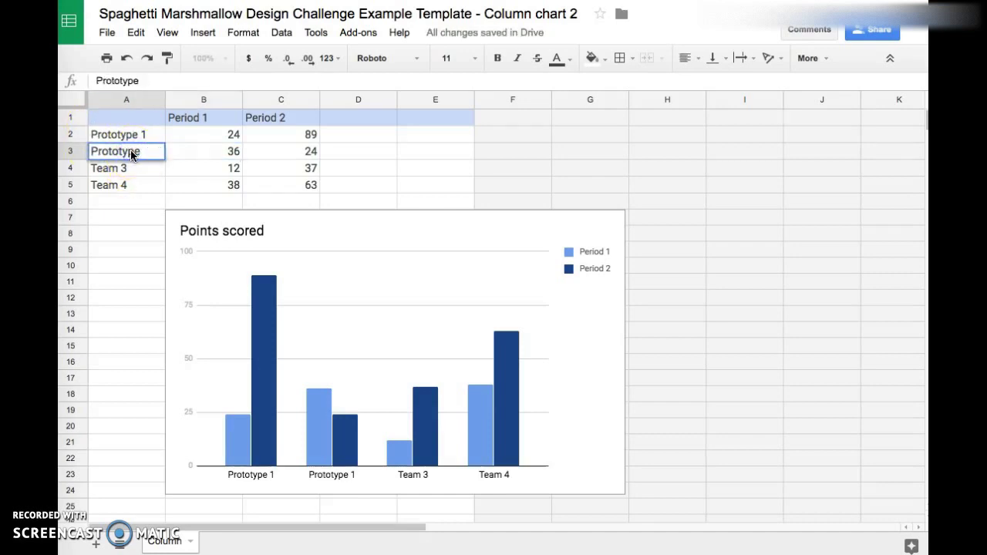
type("2")
key("Return")
Enter Prototype 3 in A4 and Final Design in A5
type("Prot")
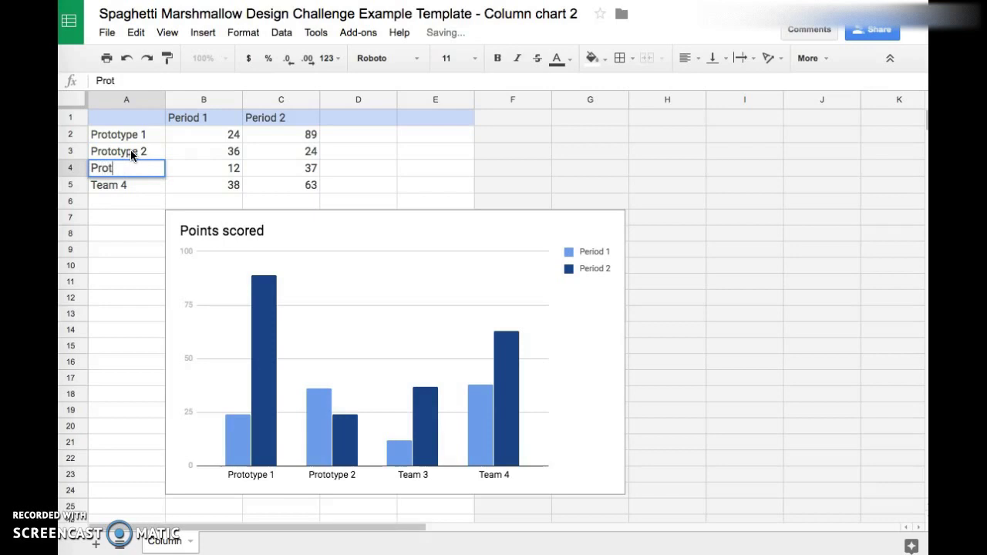
type("otype 3")
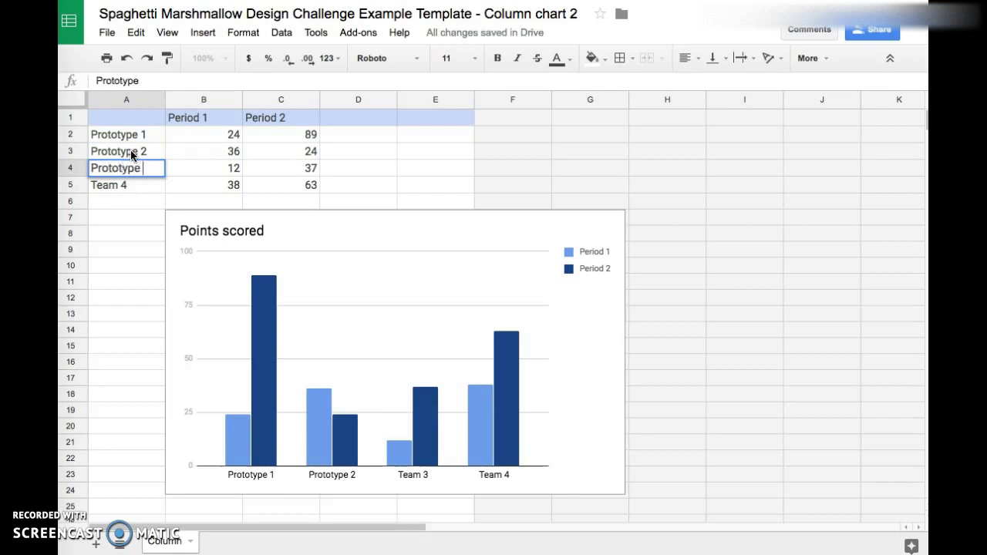
key("Return")
type("Final Desin")
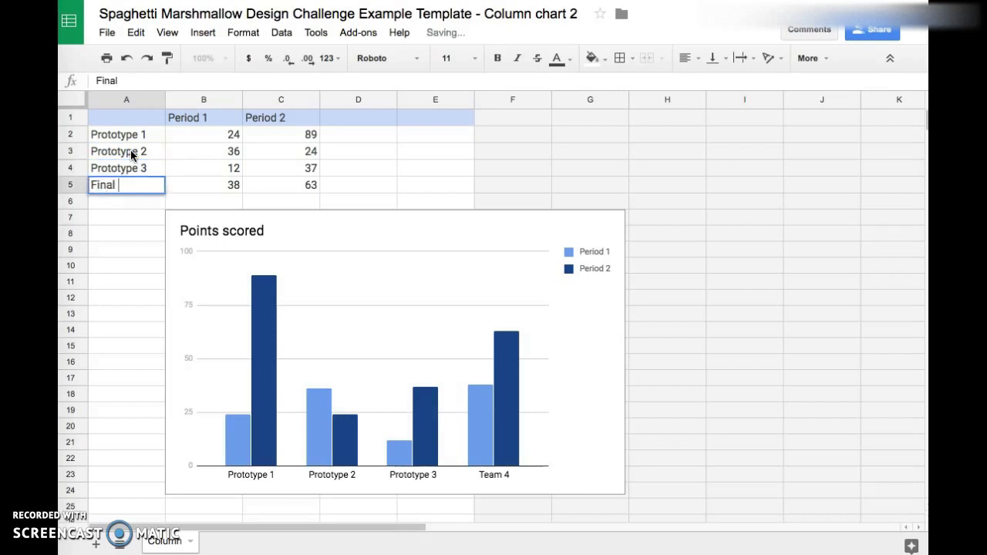
key("BackSpace")
key("BackSpace")
type("ign")
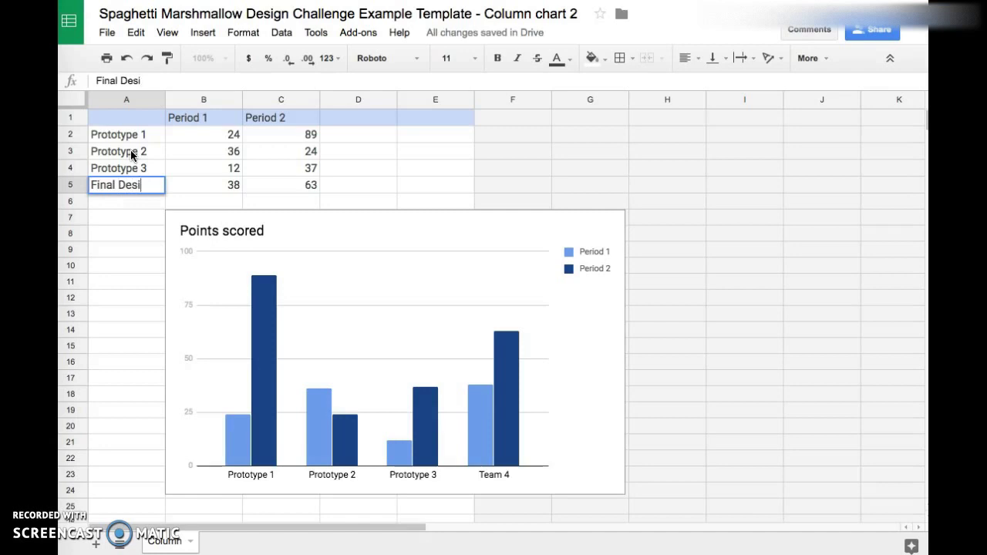
left_click(255, 121)
key("Return")
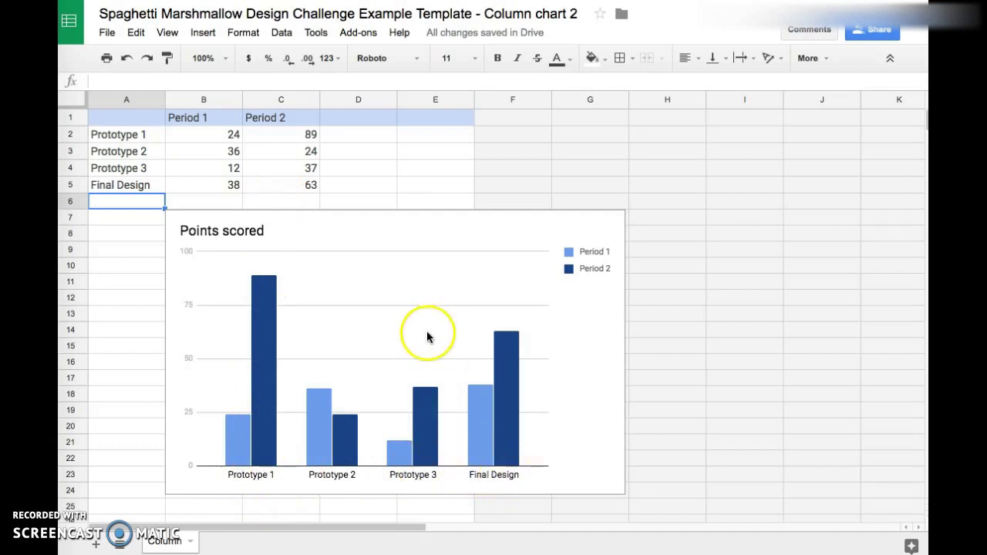
left_click(215, 134)
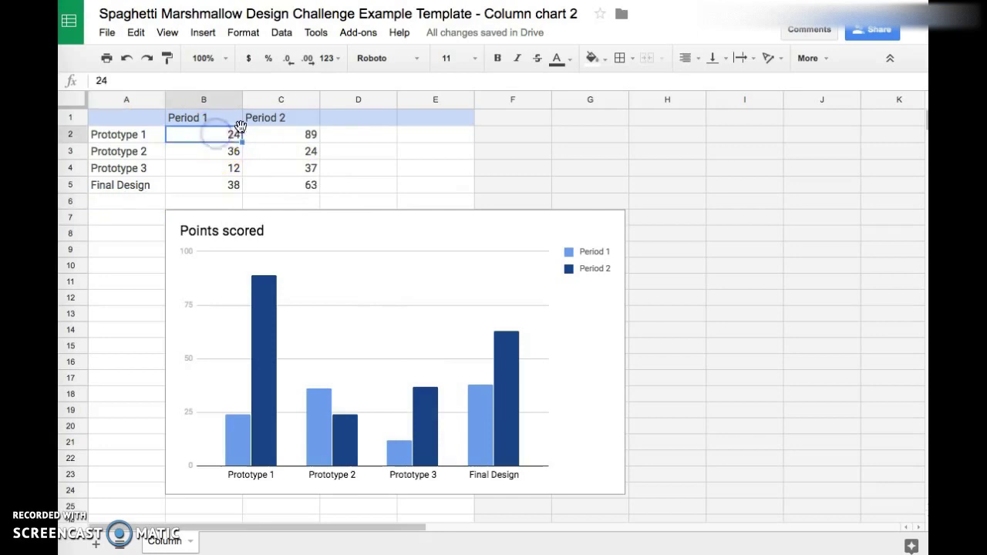
Delete the Period 1 column from the chart data
left_click(212, 97)
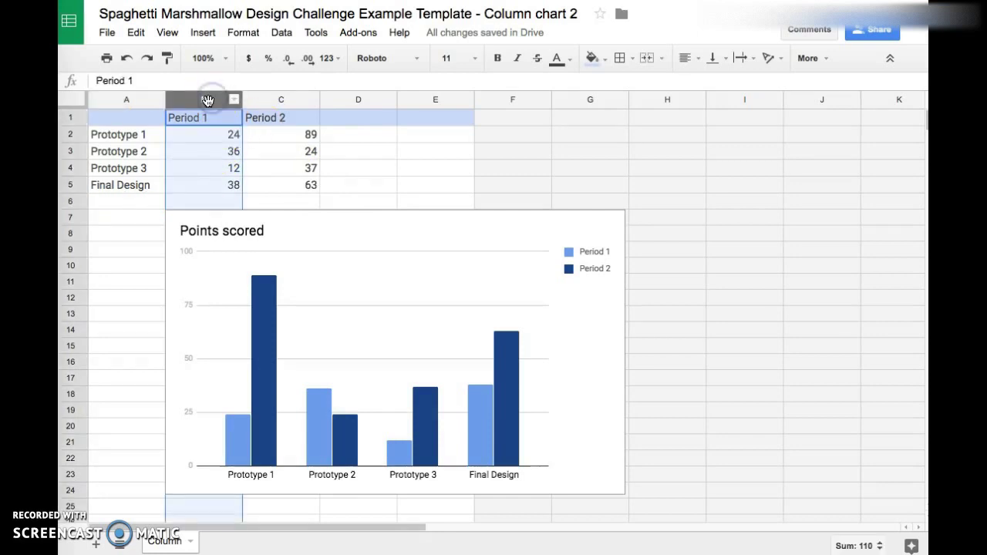
right_click(211, 97)
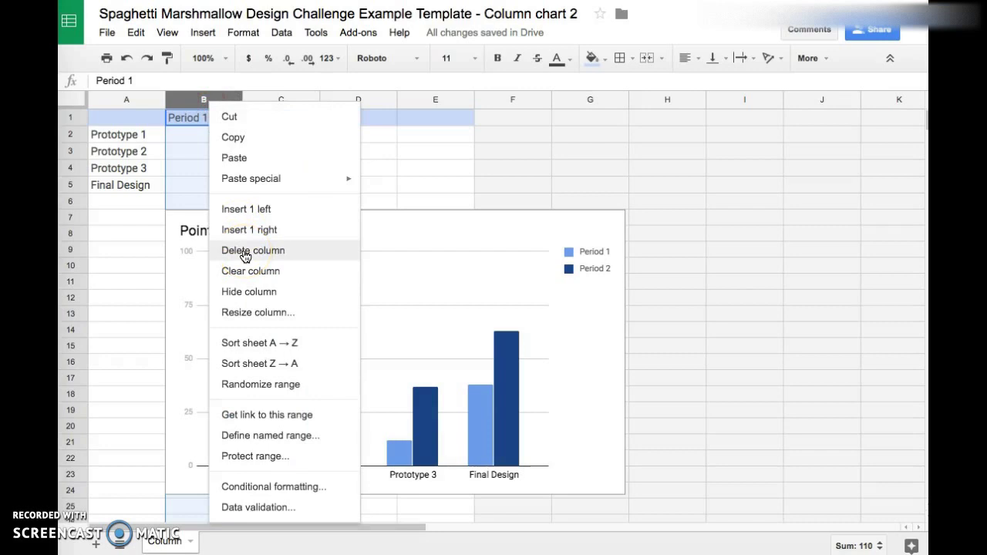
left_click(244, 253)
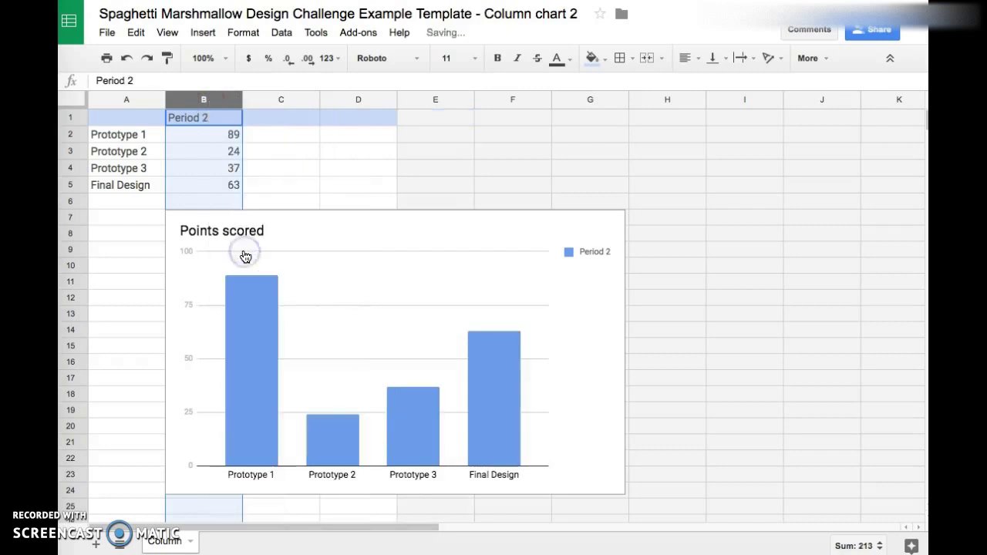
right_click(208, 103)
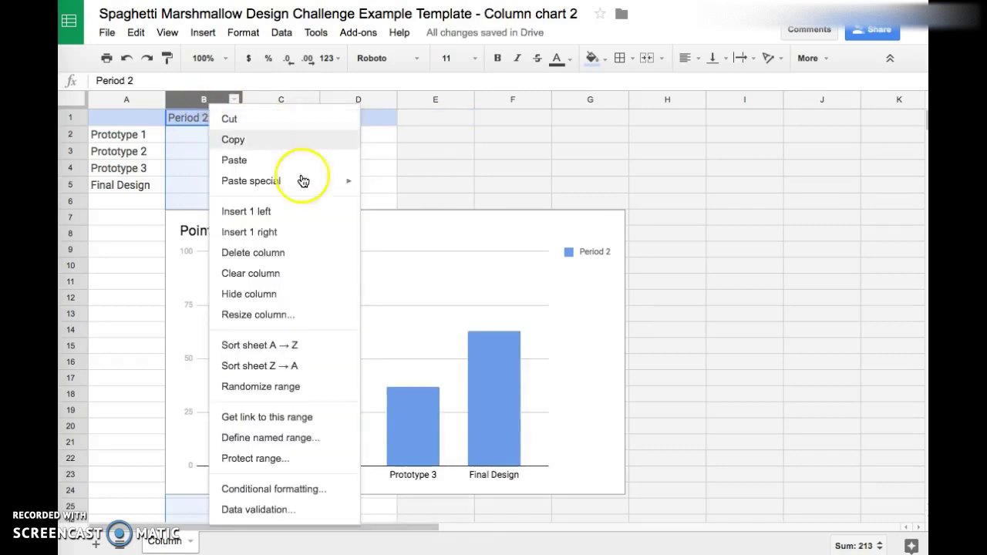
left_click(409, 167)
Change header B1 from Period 2 to 'Height of Tower (inches)'
left_click(211, 118)
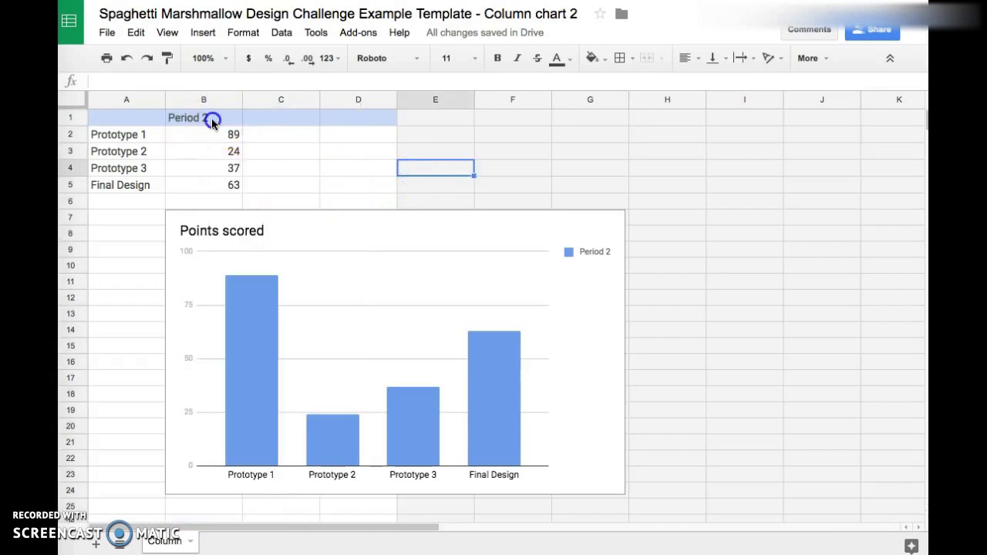
key("BackSpace")
key("BackSpace")
key("BackSpace")
key("BackSpace")
key("BackSpace")
key("BackSpace")
key("BackSpace")
key("BackSpace")
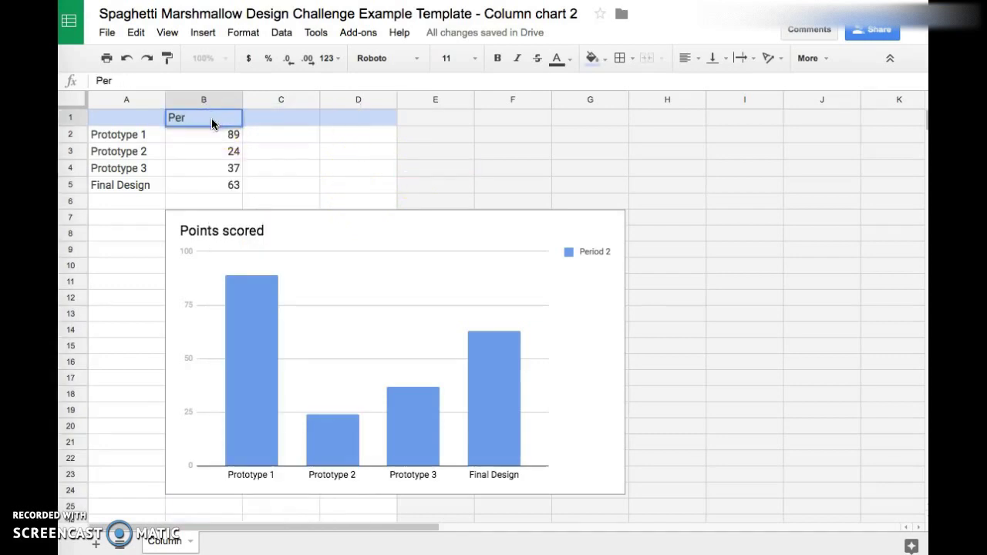
type("Height of Twer")
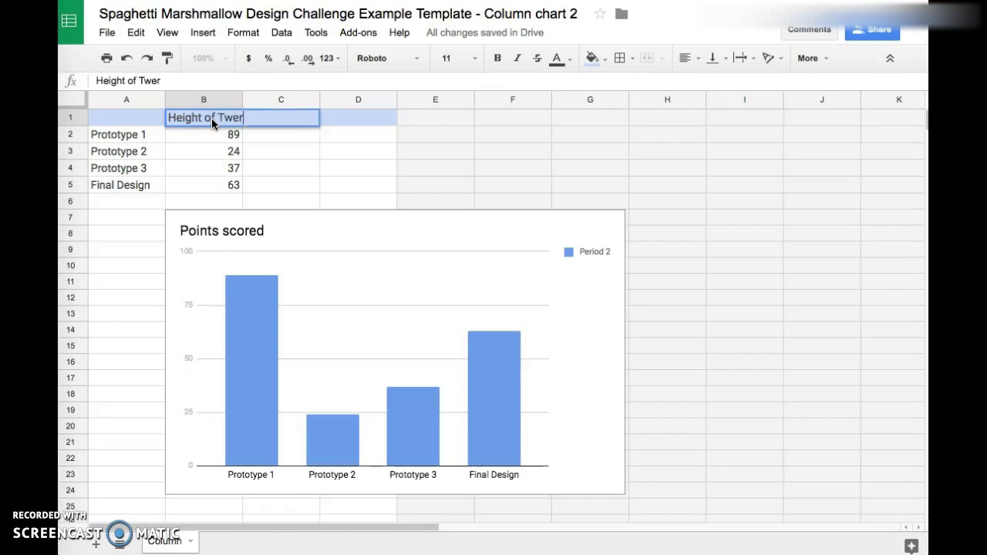
key("BackSpace")
key("BackSpace")
key("BackSpace")
type("oer")
key("BackSpace")
key("BackSpace")
key("BackSpace")
type("w")
key("BackSpace")
type("wer (inches)")
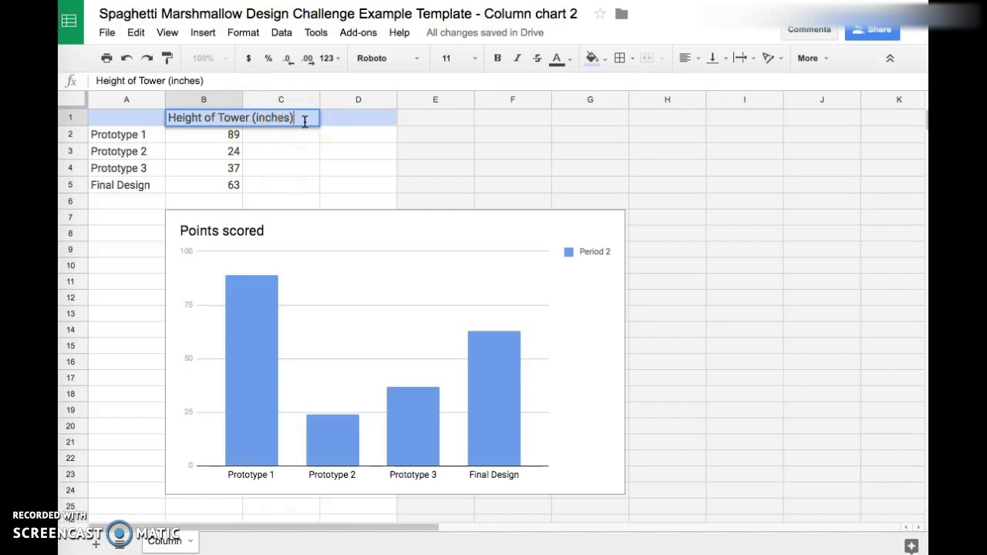
key("Return")
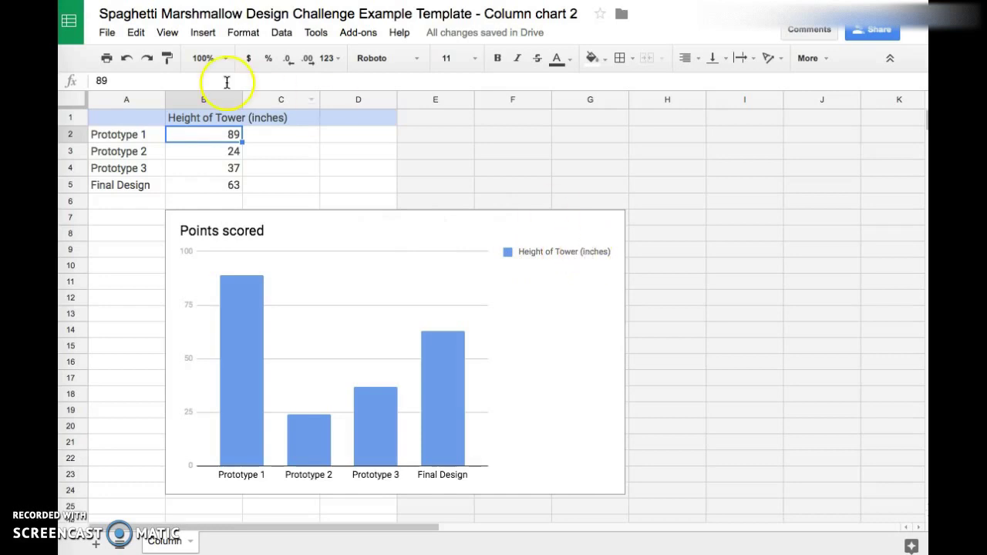
Set Prototype 1's height to 0 and Prototype 2's to 15
double_click(232, 136)
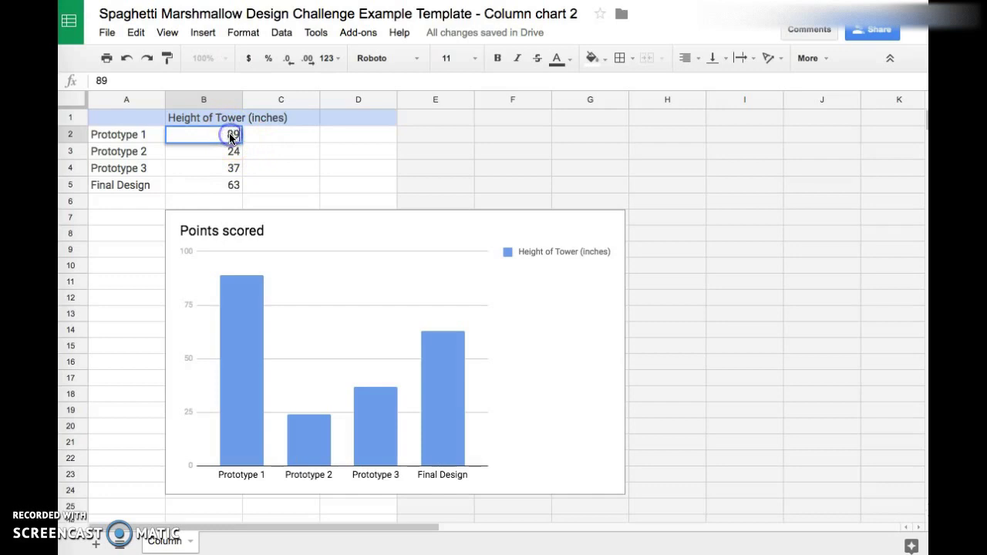
key("BackSpace")
key("BackSpace")
type("0")
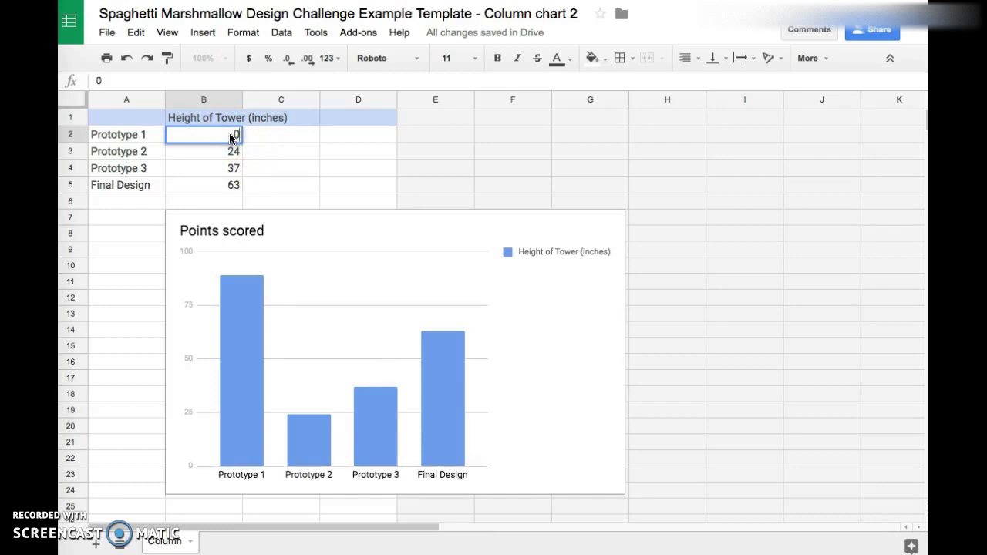
key("Return")
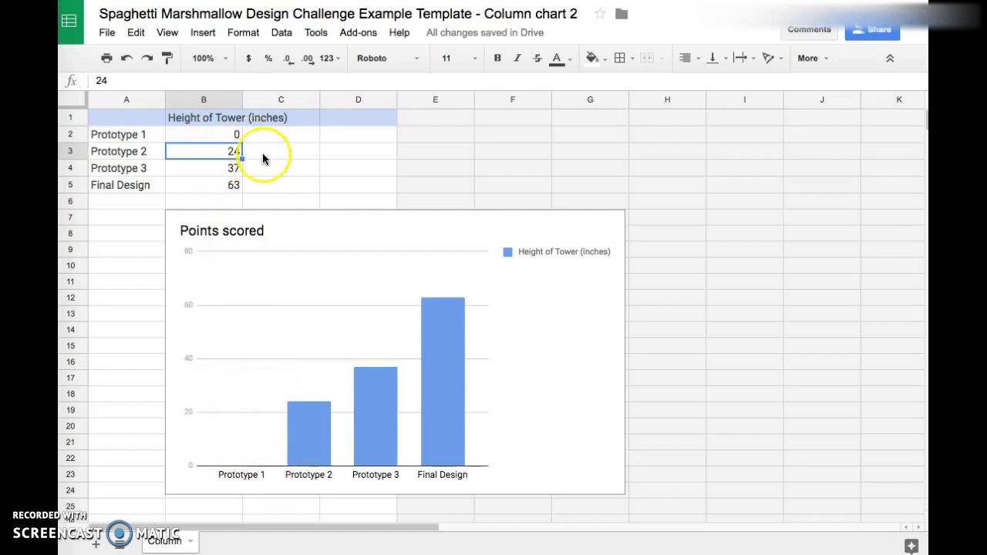
double_click(235, 148)
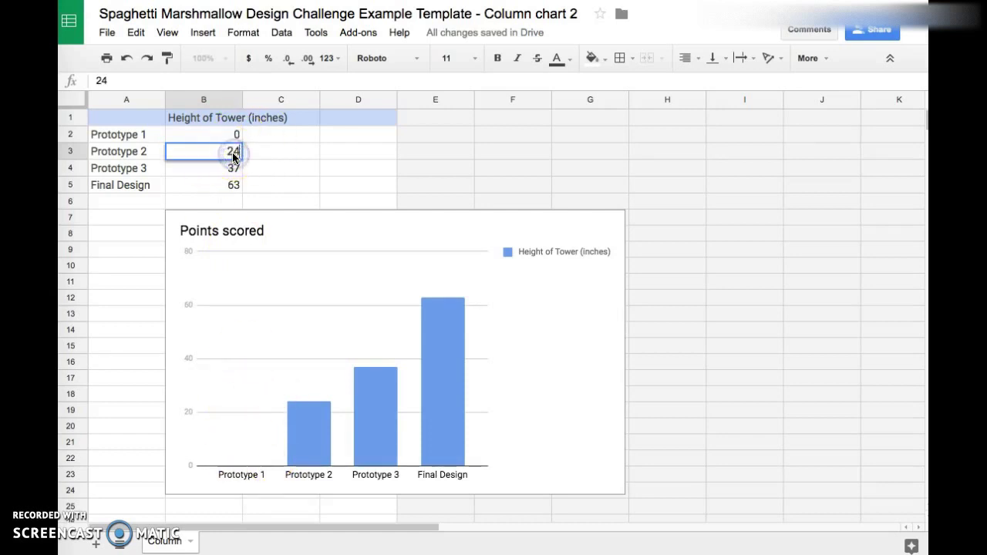
key("BackSpace")
key("BackSpace")
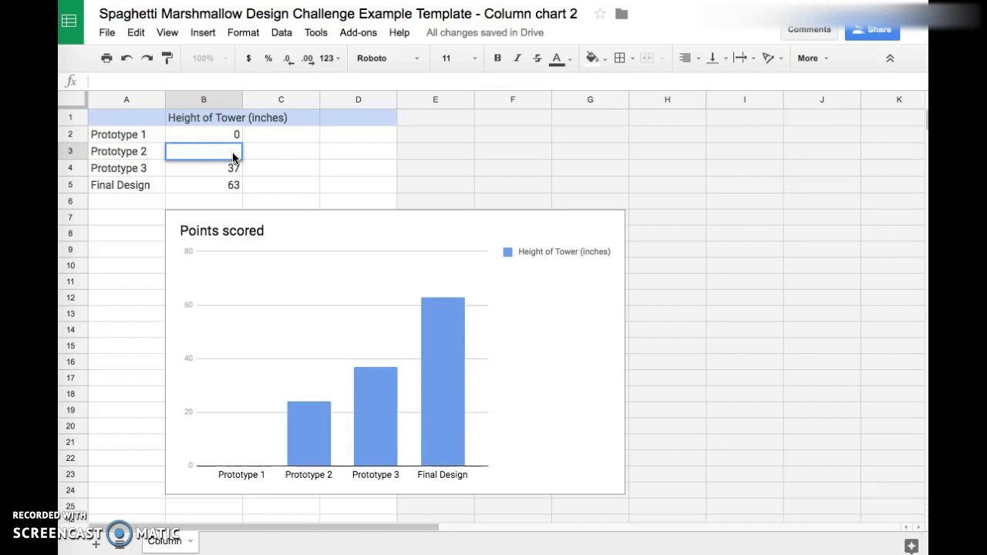
type("15")
key("Return")
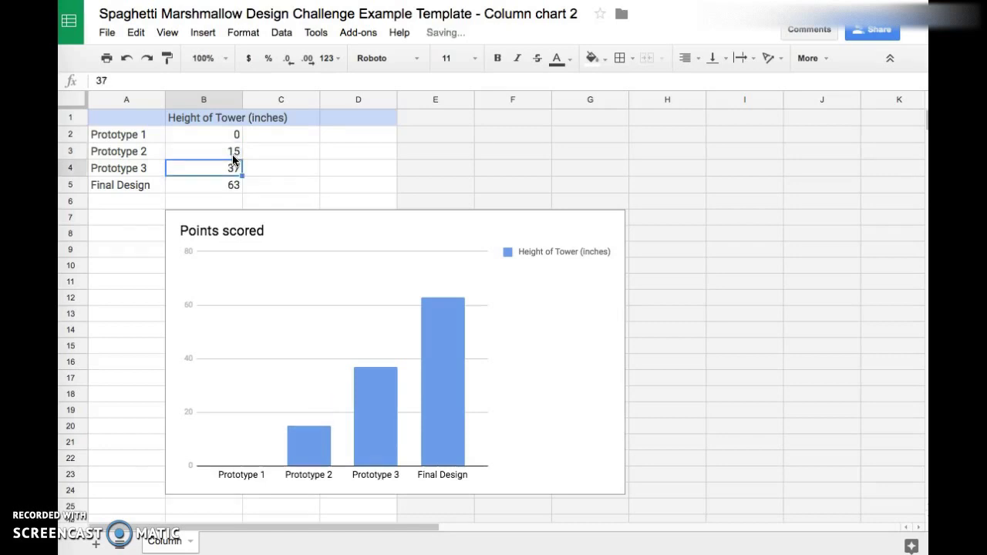
Set Prototype 3's height to 20 and Final Design's to 25, then check the values
double_click(232, 167)
key("BackSpace")
key("BackSpace")
type("20")
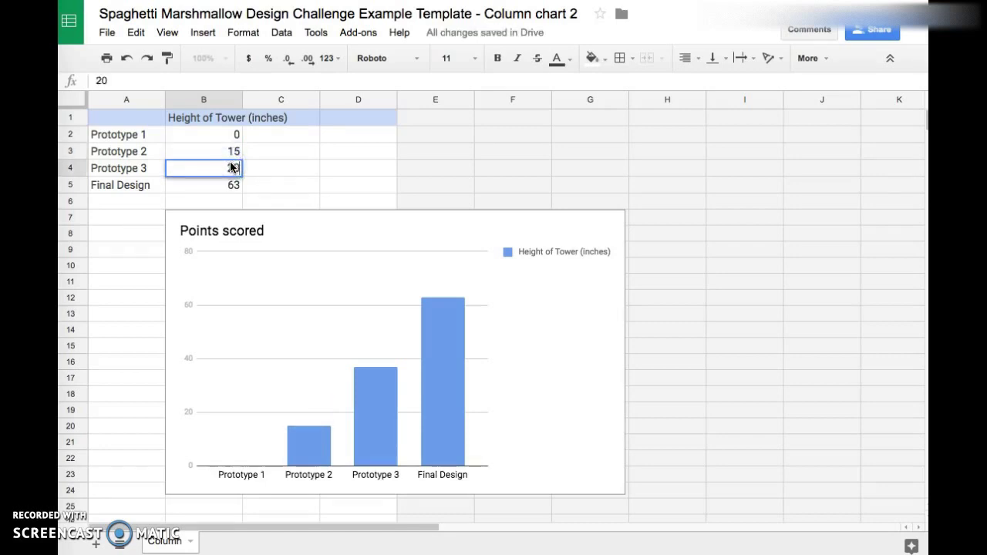
key("Return")
double_click(230, 188)
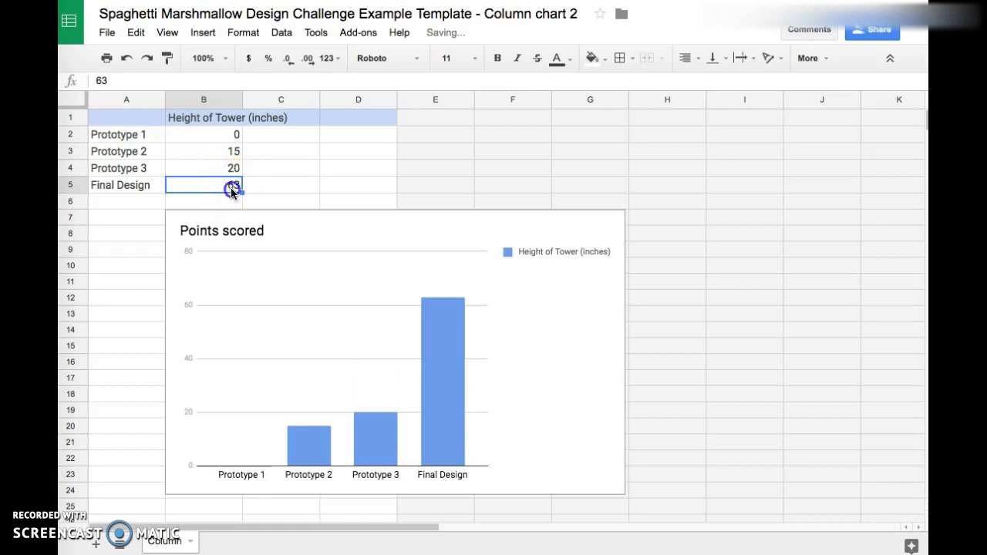
key("BackSpace")
key("BackSpace")
type("25")
key("Return")
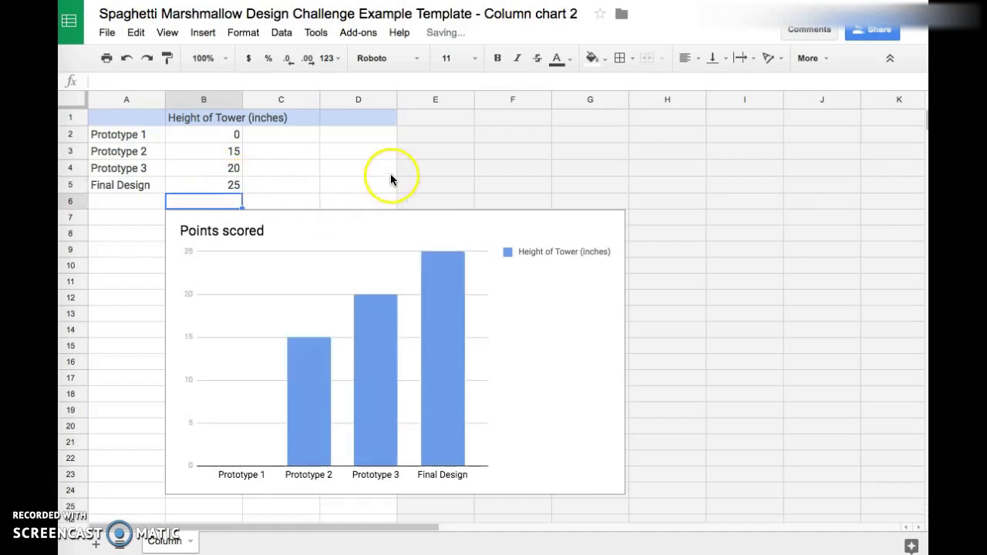
left_click(364, 161)
left_click(227, 151)
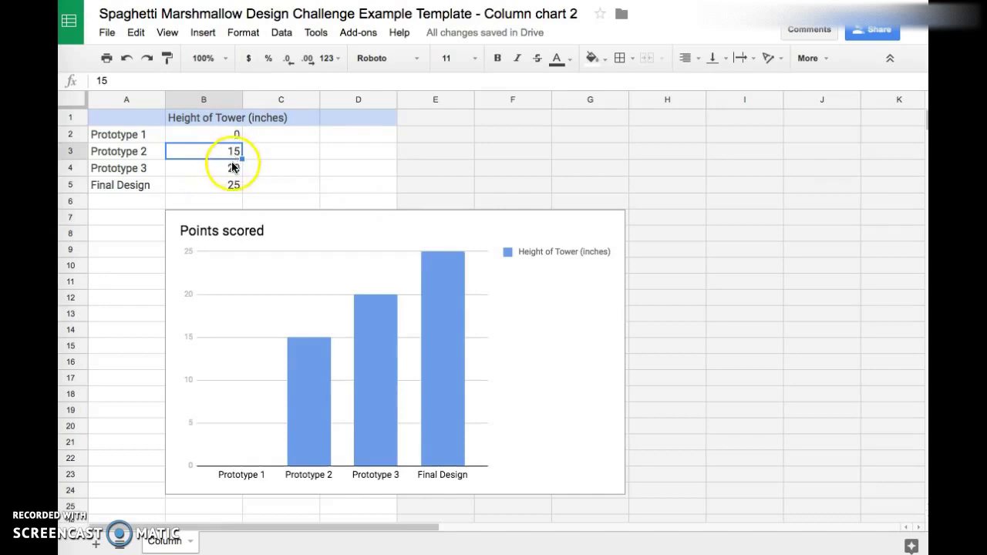
left_click(234, 166)
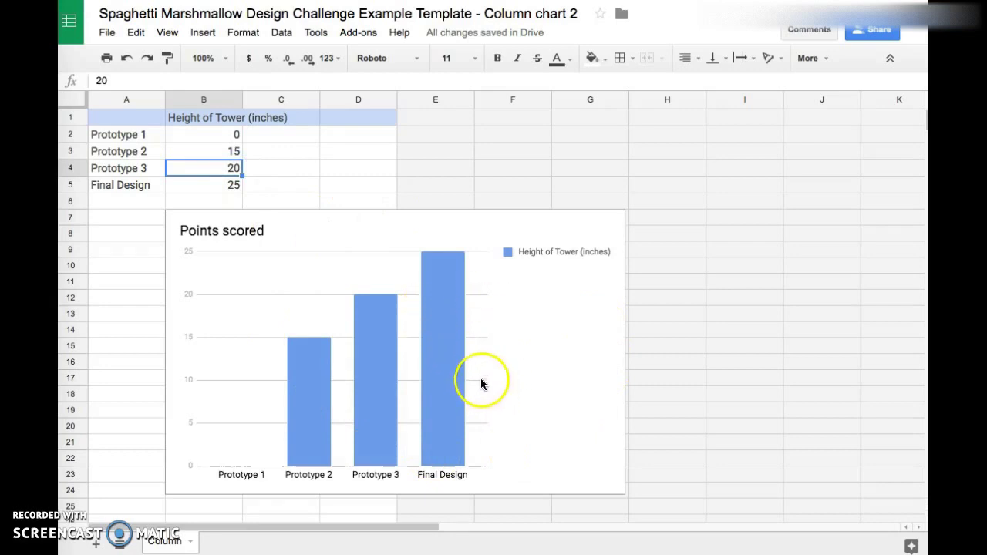
left_click(667, 266)
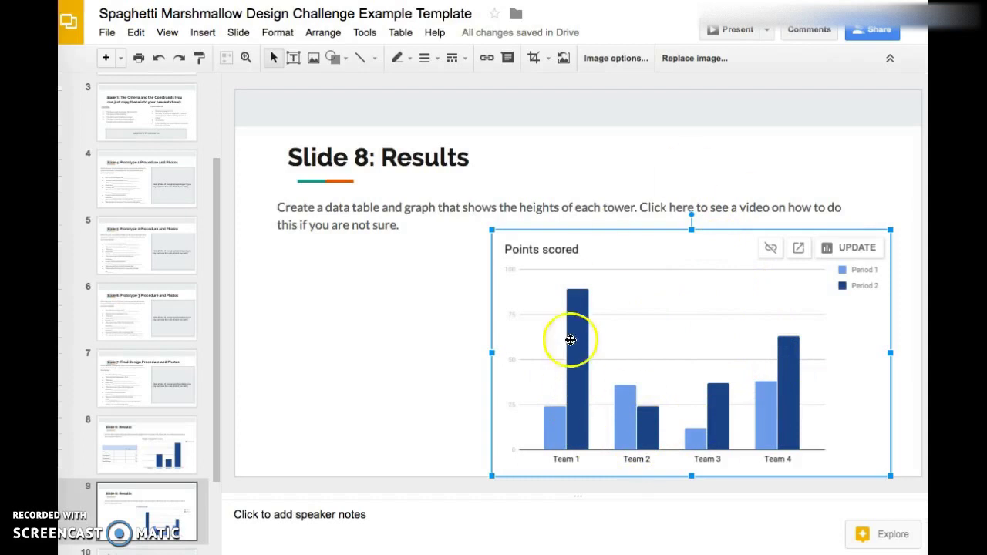
Update the linked chart on the Results slide with the new tower heights
left_click(847, 248)
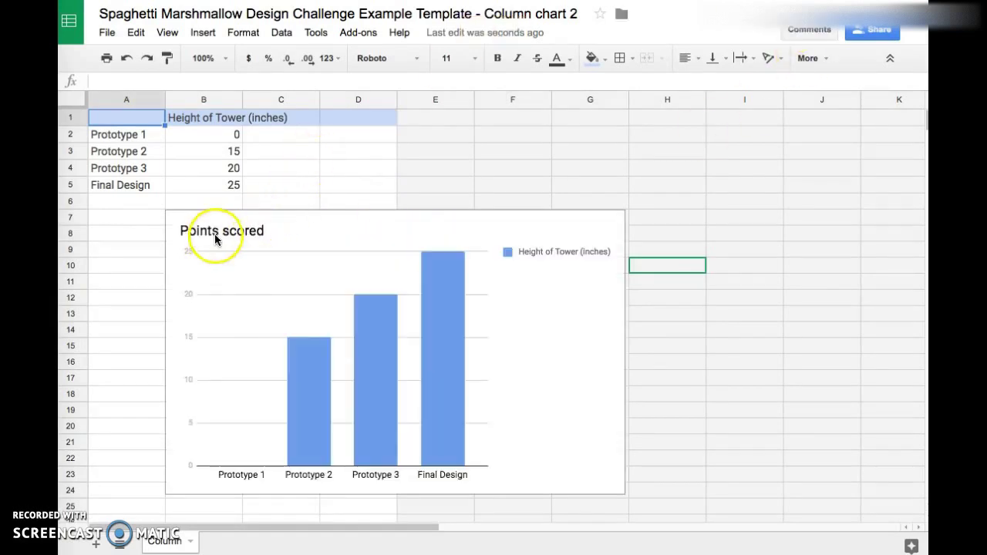
Retitle the chart from 'Points scored' to 'Height of the Spaghetti Towers'
left_click(215, 231)
left_click(205, 225)
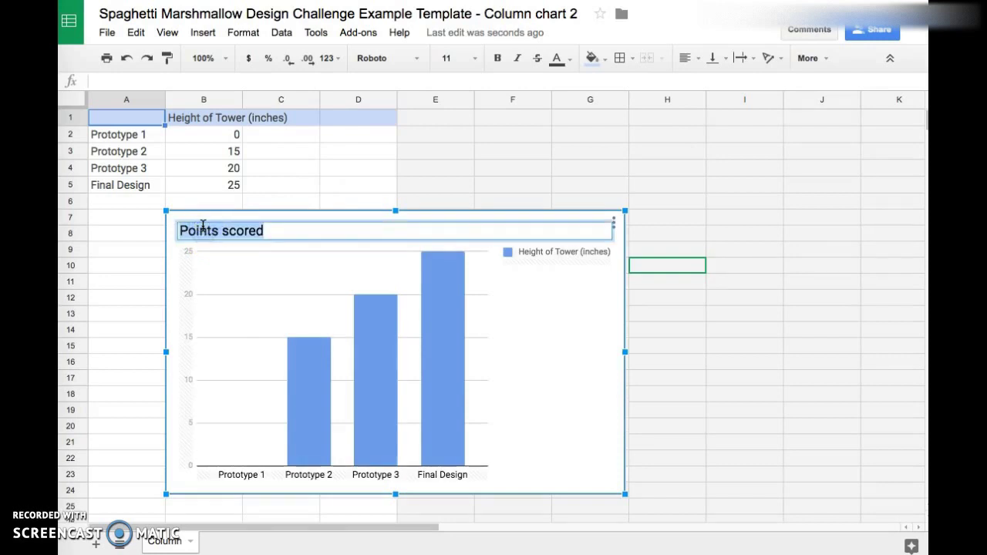
type("Height of the ")
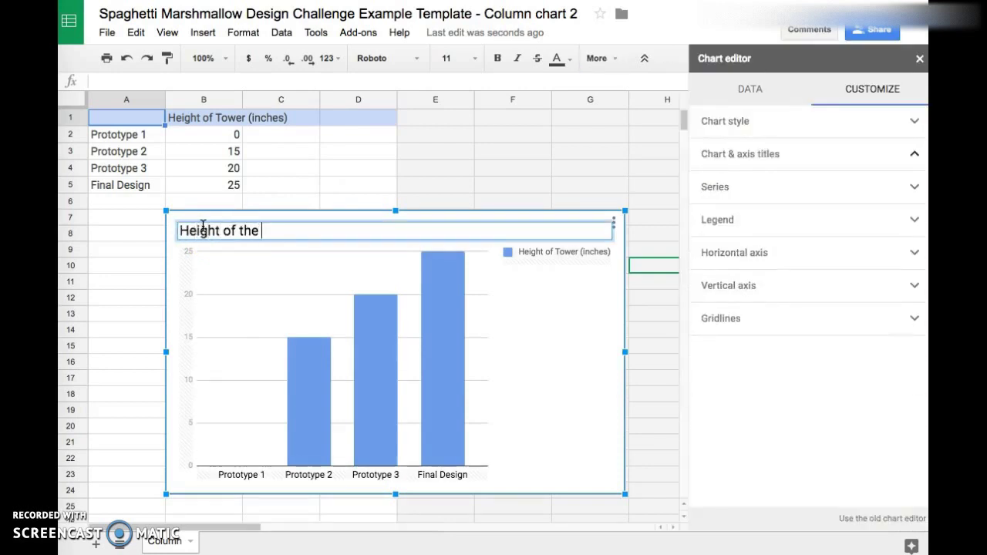
type("Spaghetti Towers")
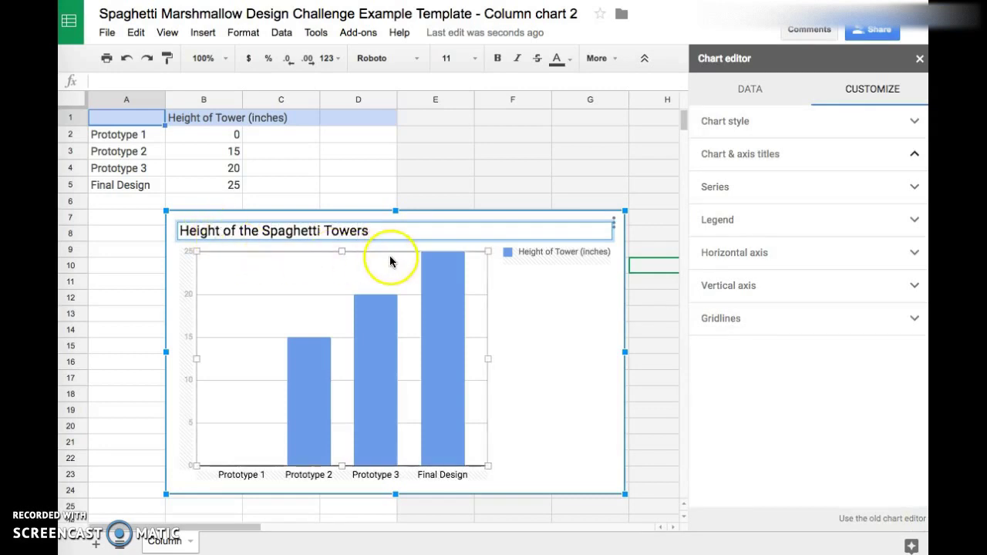
left_click(388, 190)
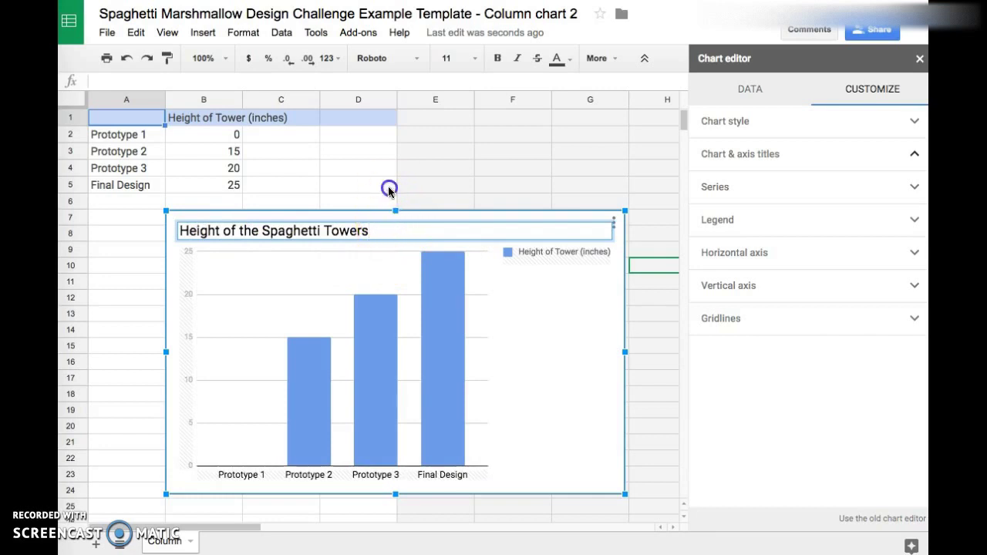
left_click(380, 230)
double_click(347, 236)
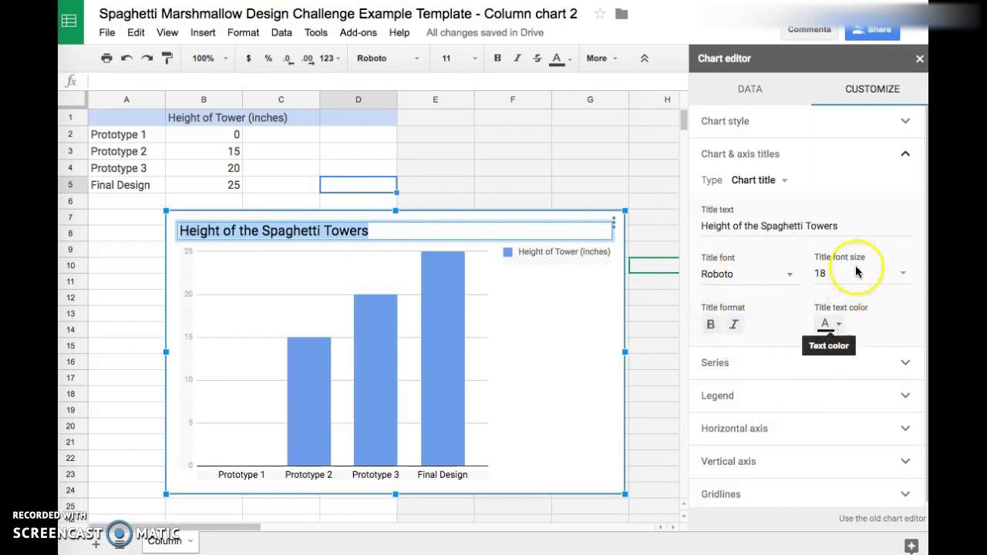
Browse the chart style, title and series settings, then close the chart editor
left_click(908, 124)
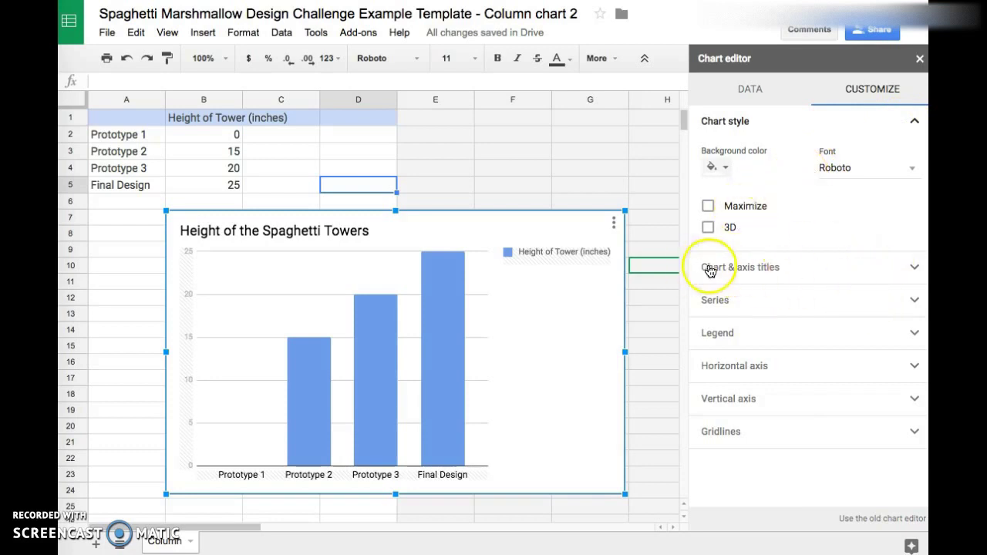
left_click(330, 237)
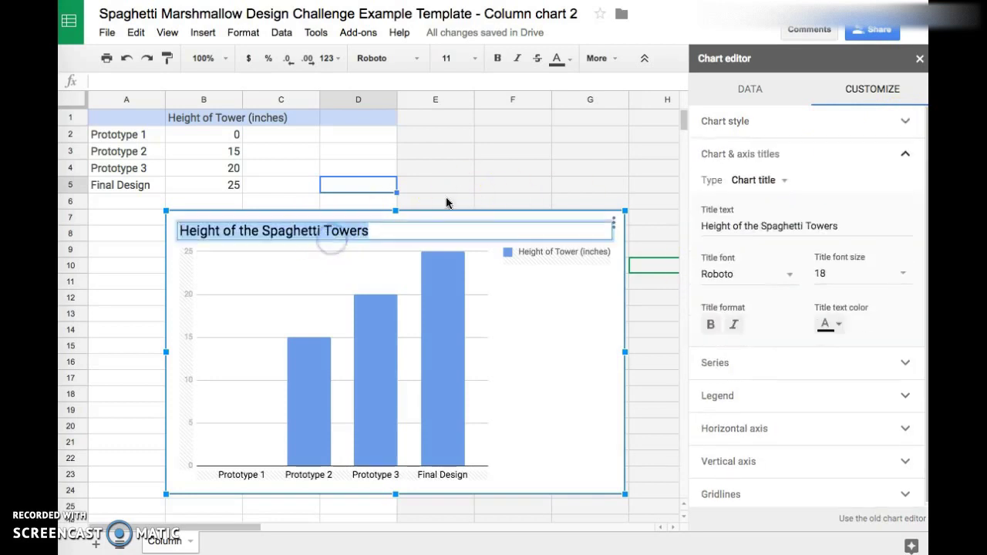
left_click(463, 183)
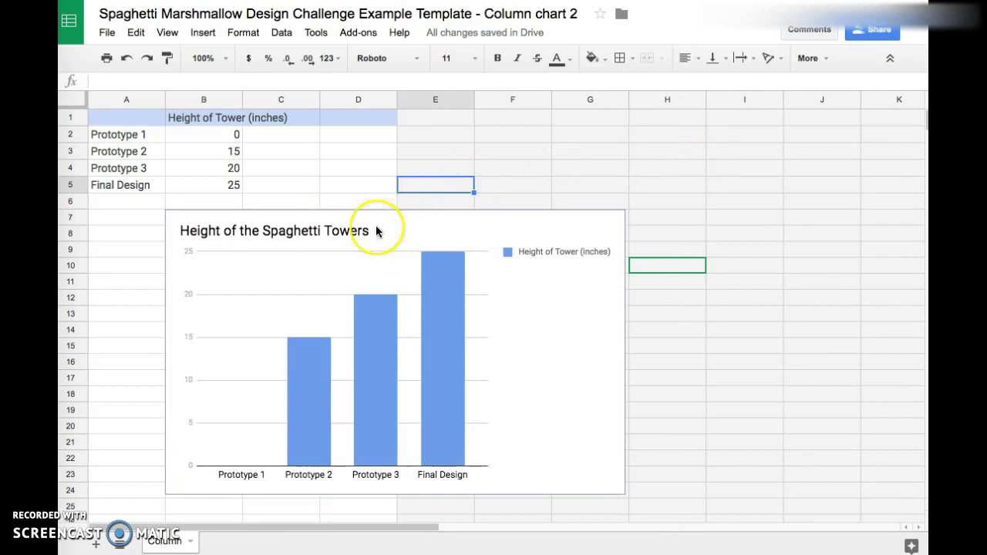
left_click(333, 232)
left_click(333, 232)
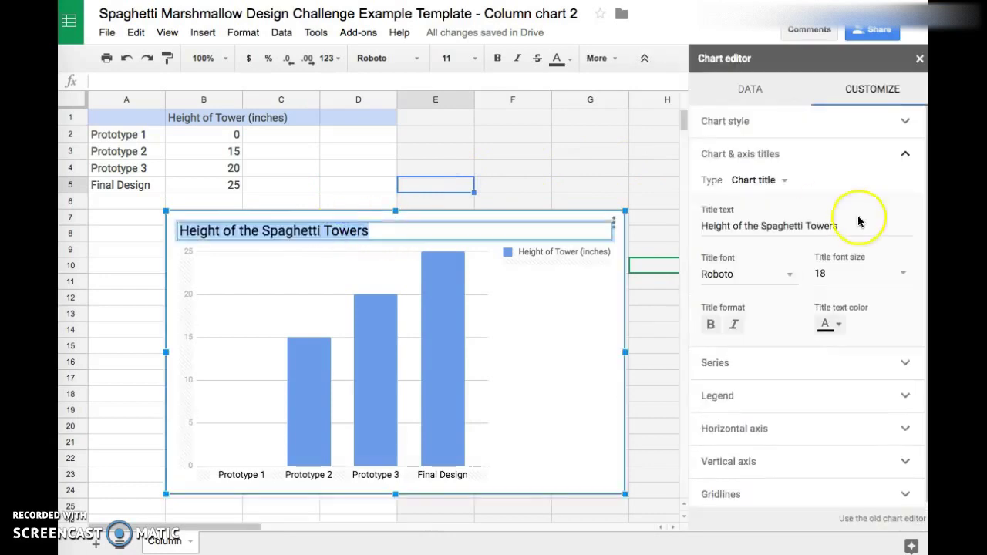
left_click(742, 364)
left_click(735, 152)
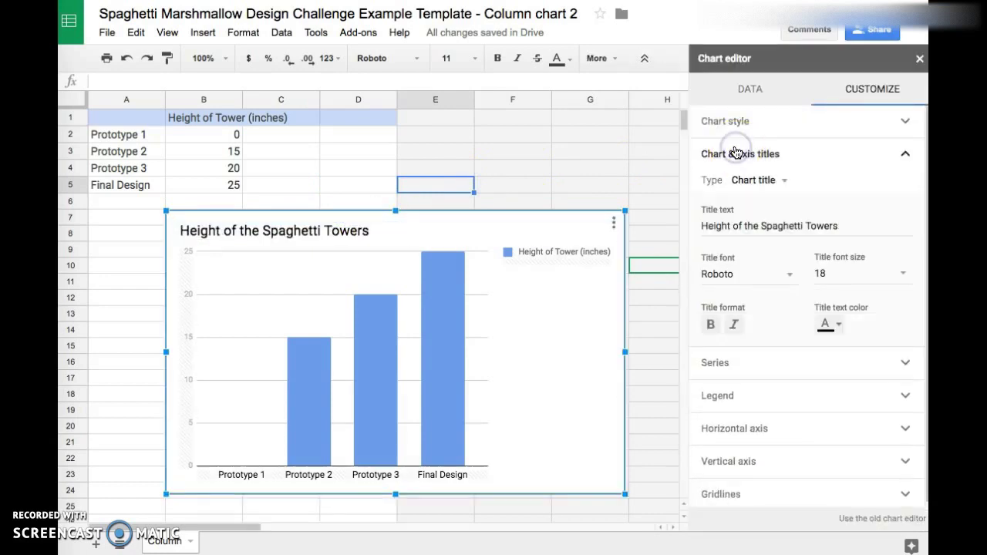
left_click(553, 165)
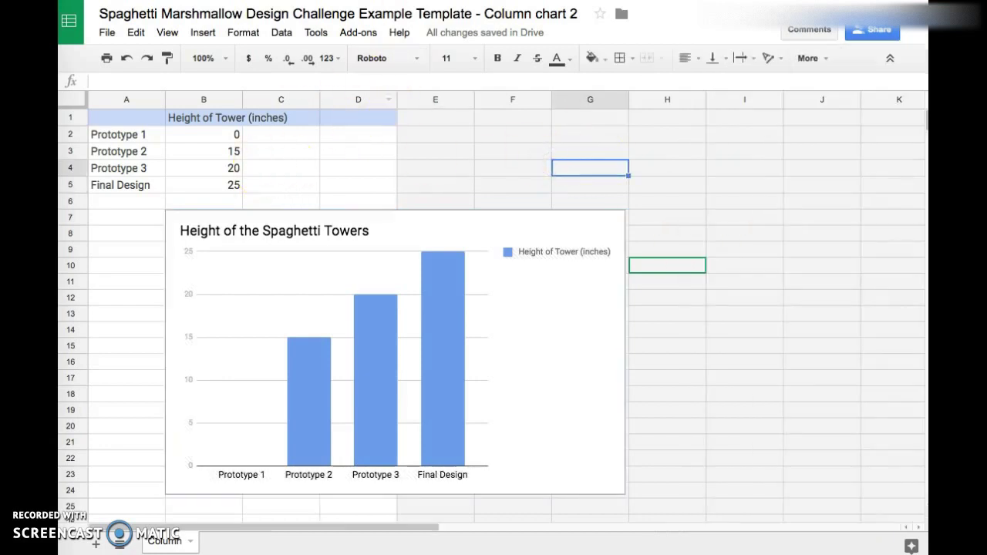
Select the A1:B5 tower-height table in the spreadsheet and copy it
key("ctrl+Tab")
left_click(448, 275)
left_click(217, 168)
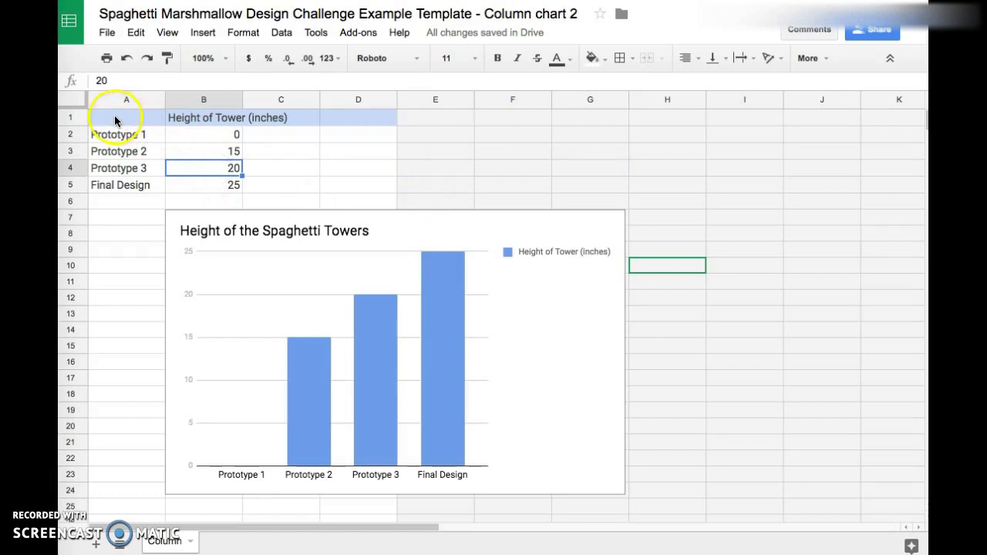
left_click_drag(92, 113, 242, 190)
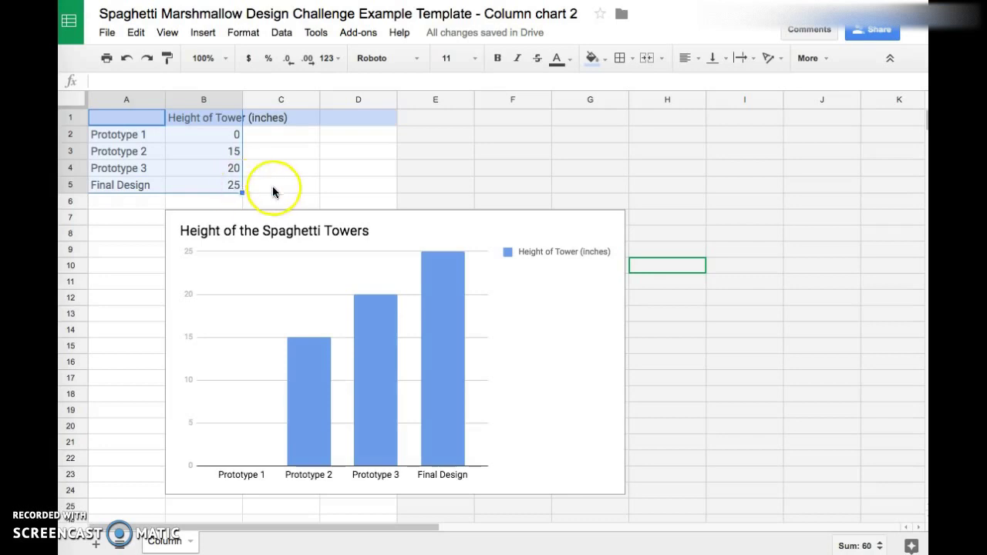
right_click(192, 165)
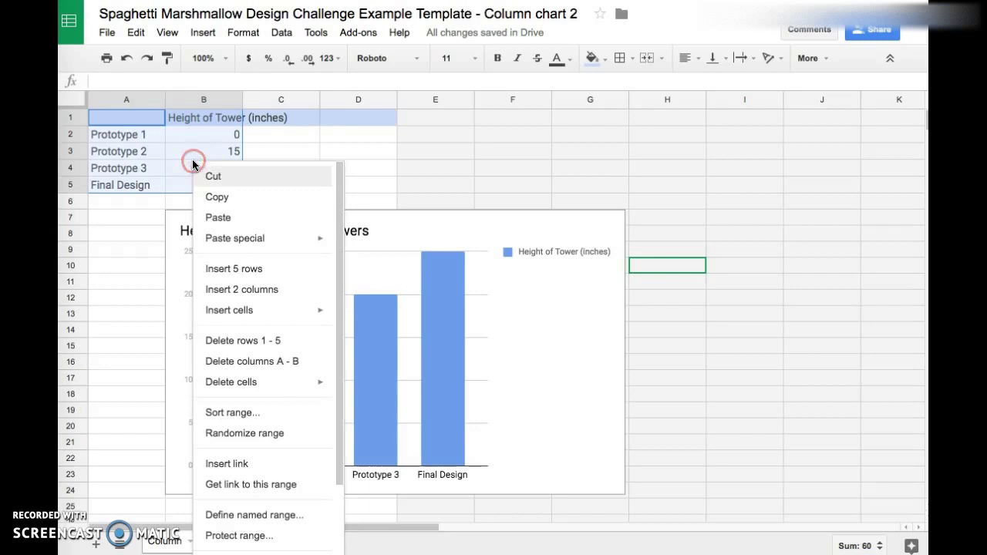
left_click(204, 198)
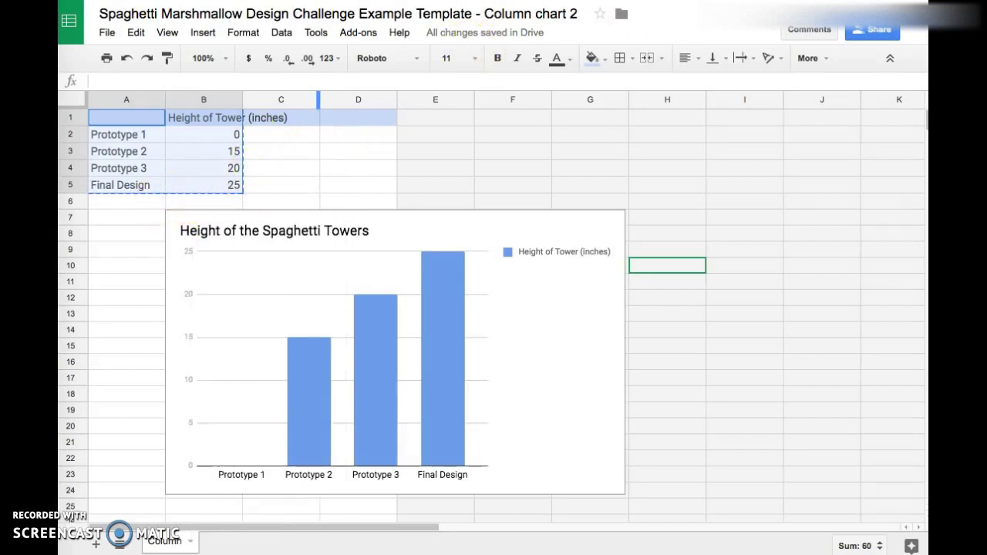
Paste the copied table onto the Results slide, linked to the spreadsheet
key("ctrl+Tab")
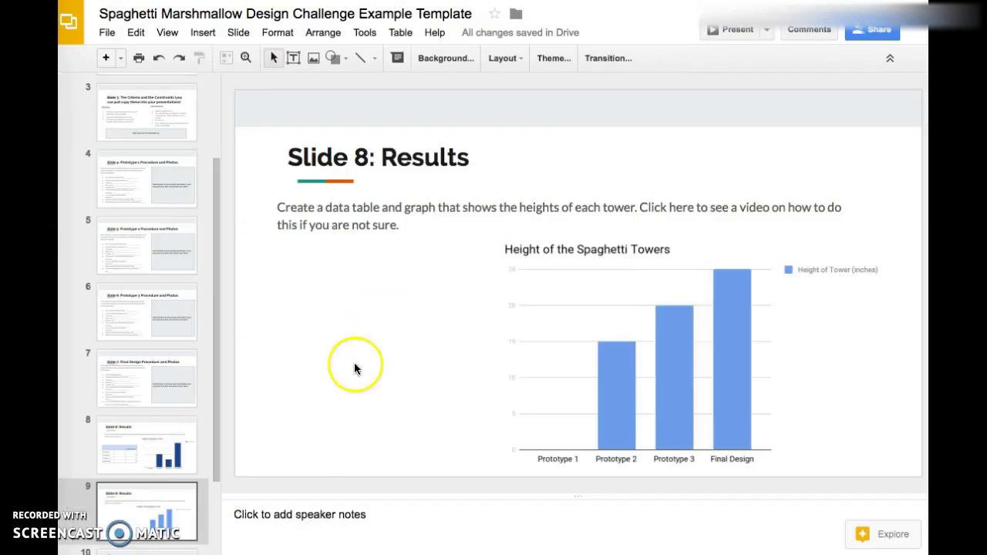
right_click(331, 330)
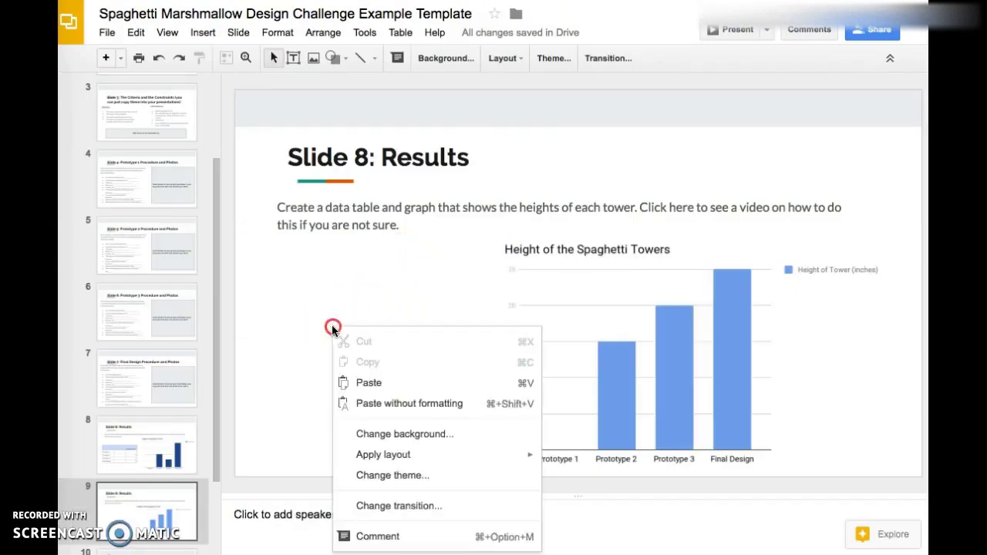
left_click(360, 381)
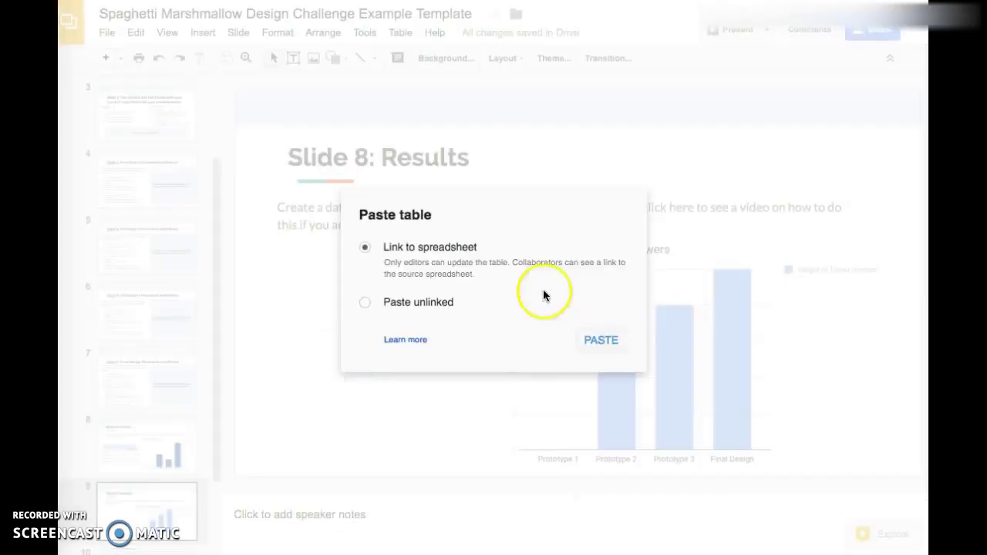
left_click(603, 343)
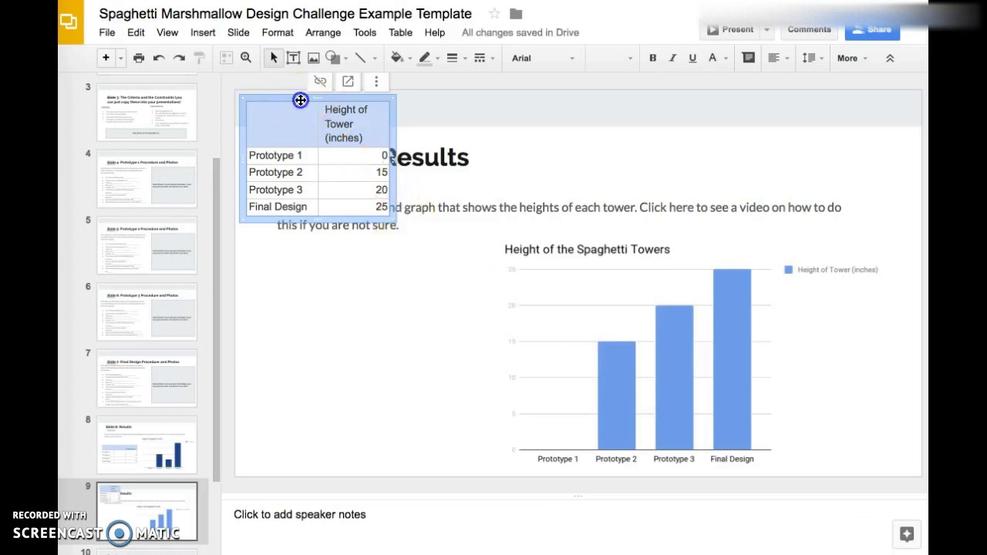
Move the table below the instructions and enlarge it beside the chart
left_click_drag(300, 100, 309, 263)
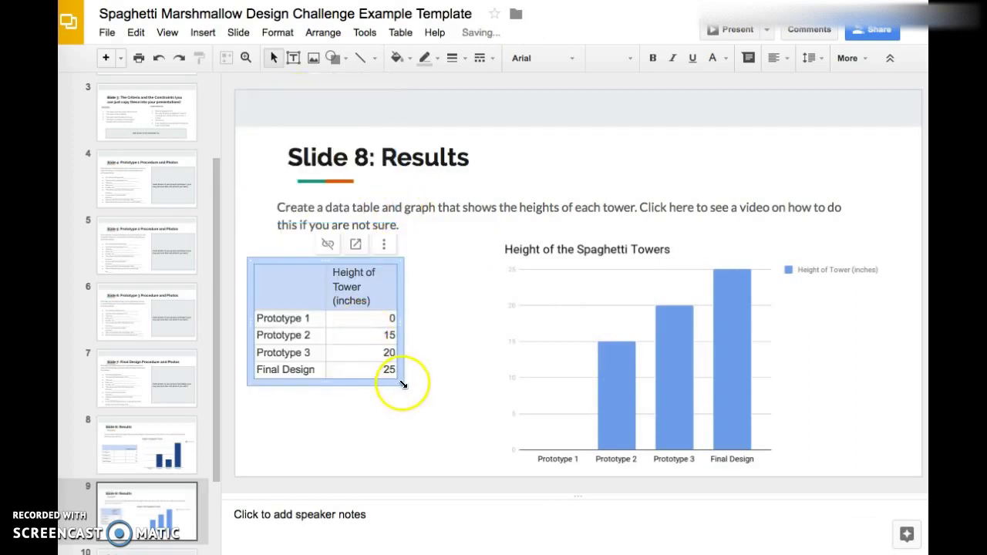
left_click_drag(402, 384, 456, 430)
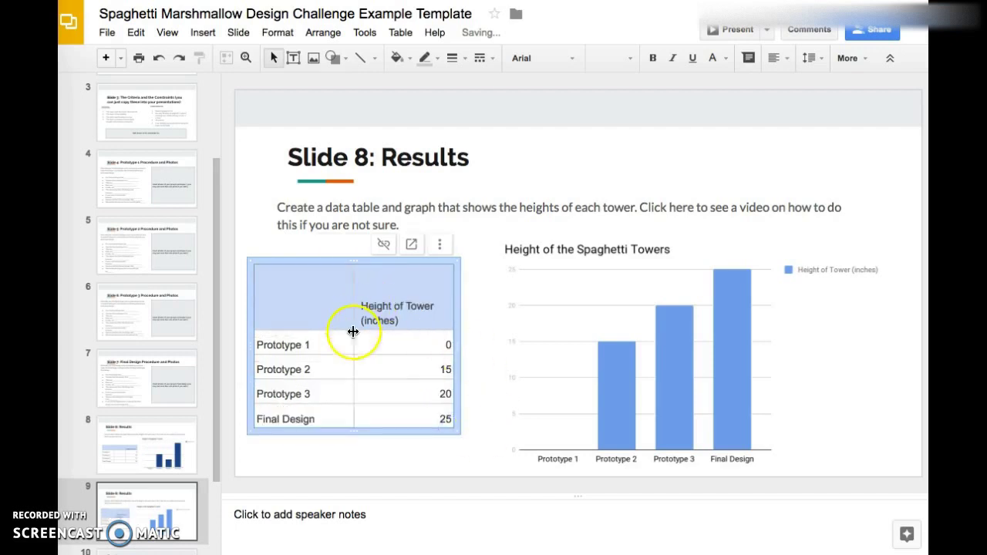
left_click_drag(335, 331, 334, 308)
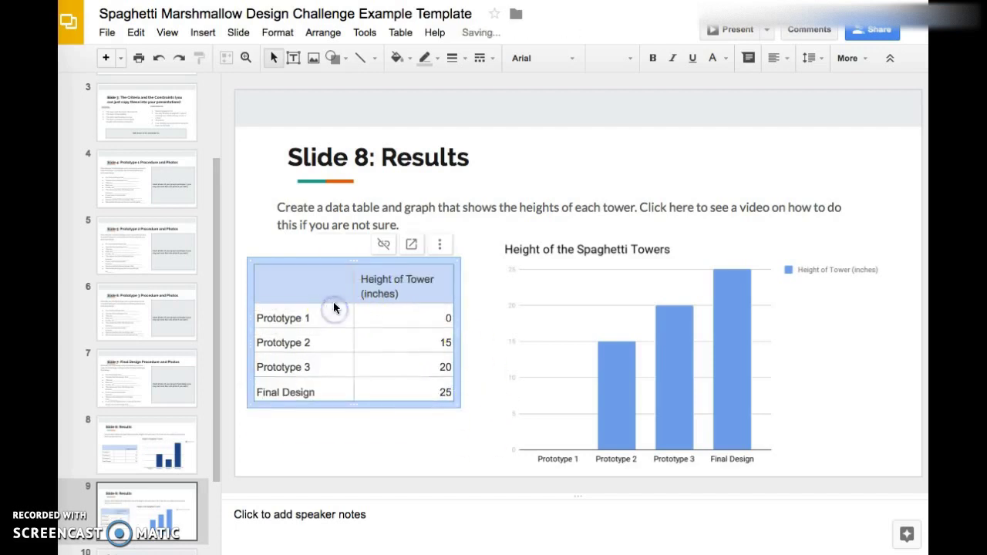
left_click_drag(321, 263, 329, 279)
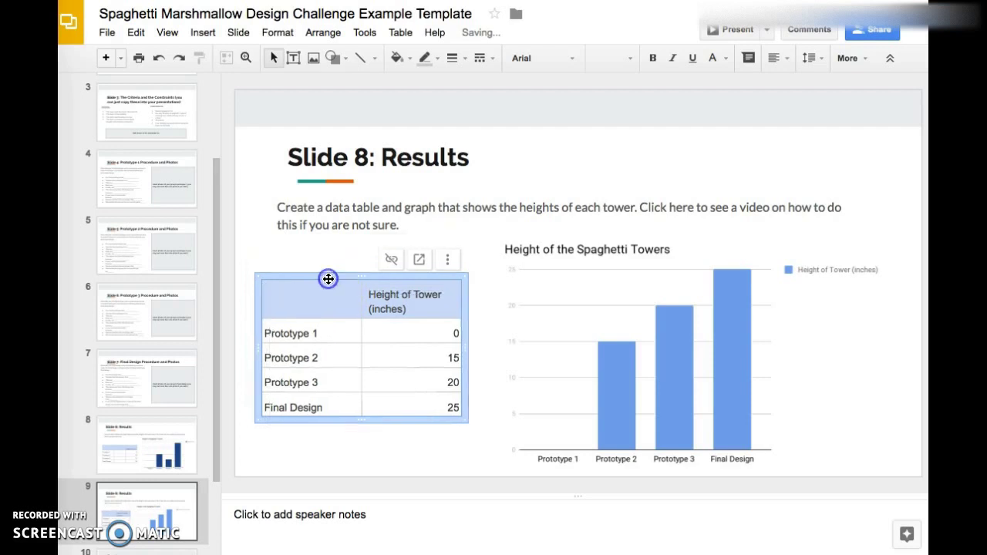
Re-enter 15 as Prototype 2's height in the slide table
left_click(452, 358)
left_click(455, 357)
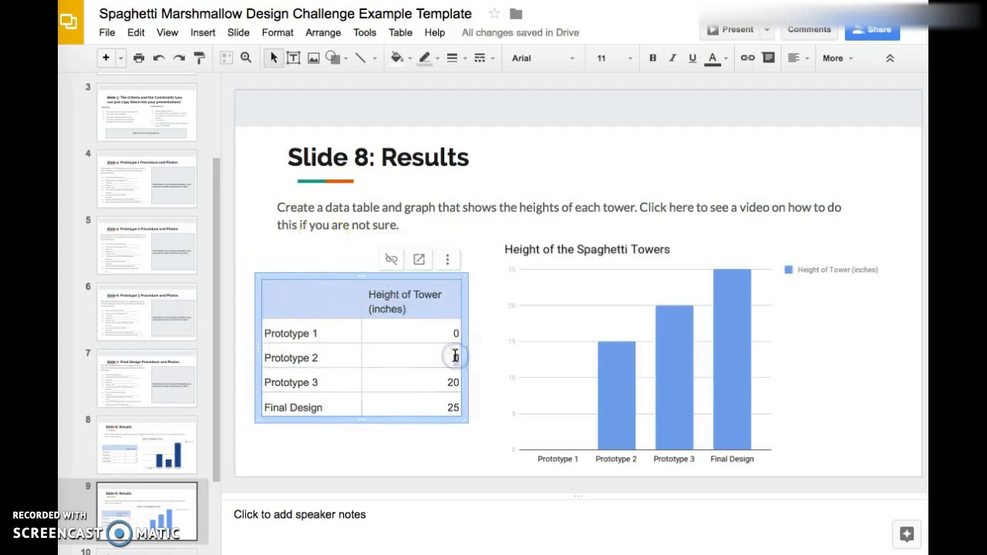
key("BackSpace")
key("BackSpace")
type("15")
left_click(460, 457)
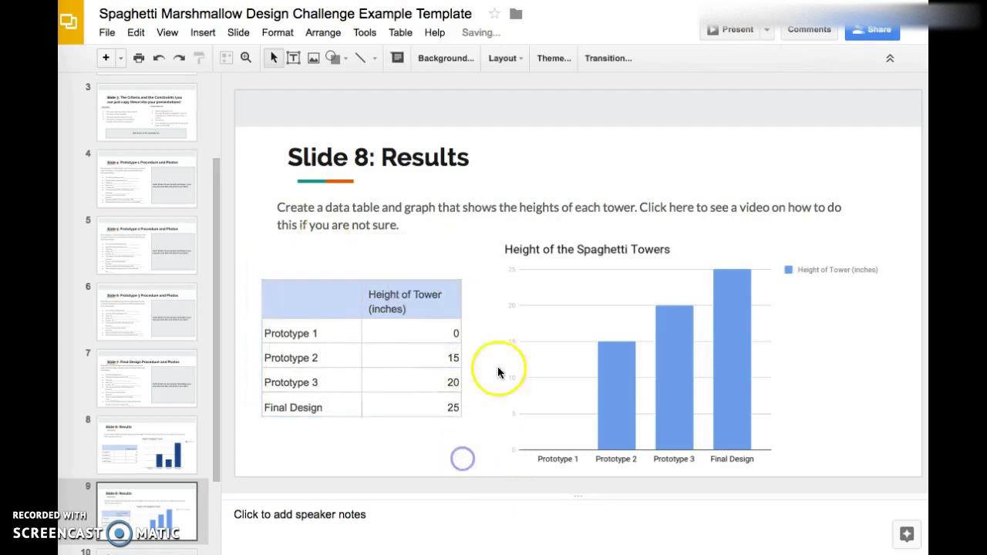